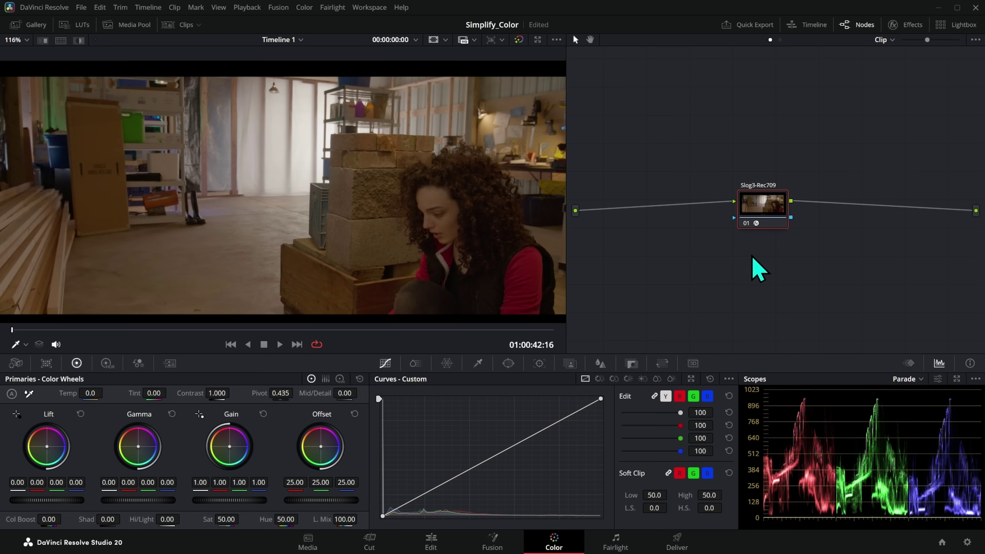
- Level the Slog3-Rec709 node and add a new serial corrector node ahead of it
{"action": "left_click_drag", "start_coordinate": [767, 207], "coordinate": [834, 218]}
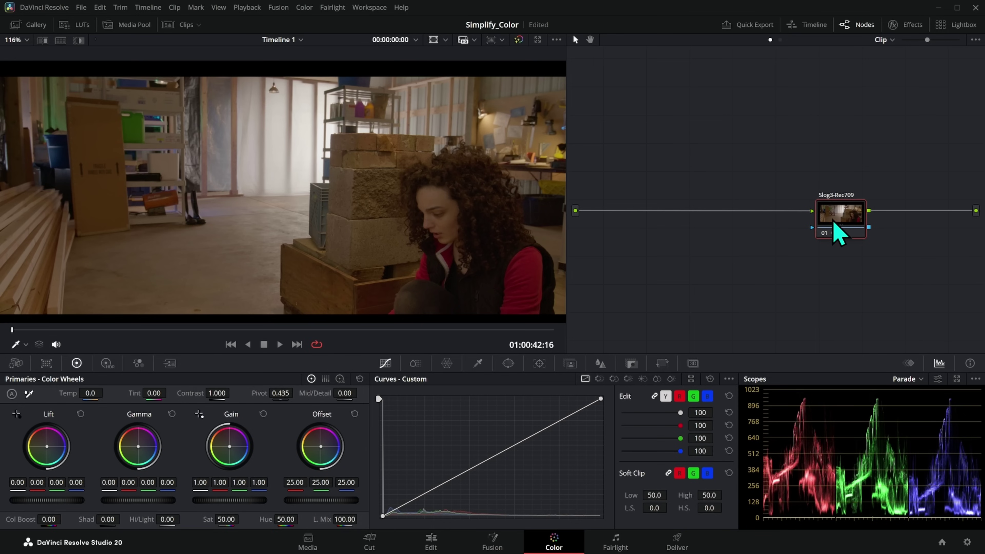
{"action": "left_click_drag", "start_coordinate": [835, 220], "coordinate": [834, 221]}
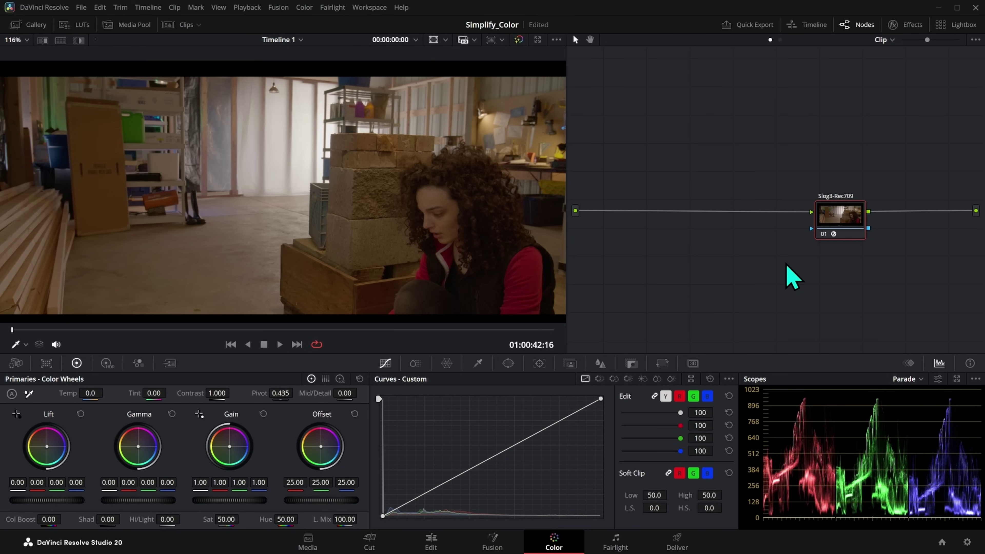
{"action": "key", "text": "shift+s"}
- Place node 01 ahead of Slog3-Rec709, label it 'THIS HAPPENS F…', and nudge node 02 left
{"action": "left_click_drag", "start_coordinate": [847, 276], "coordinate": [698, 231]}
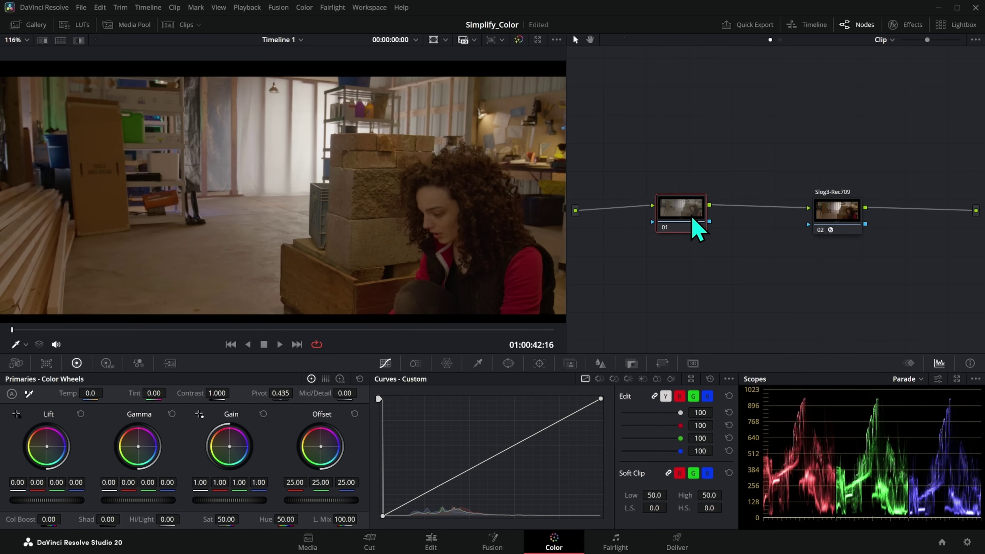
{"action": "right_click", "coordinate": [685, 212]}
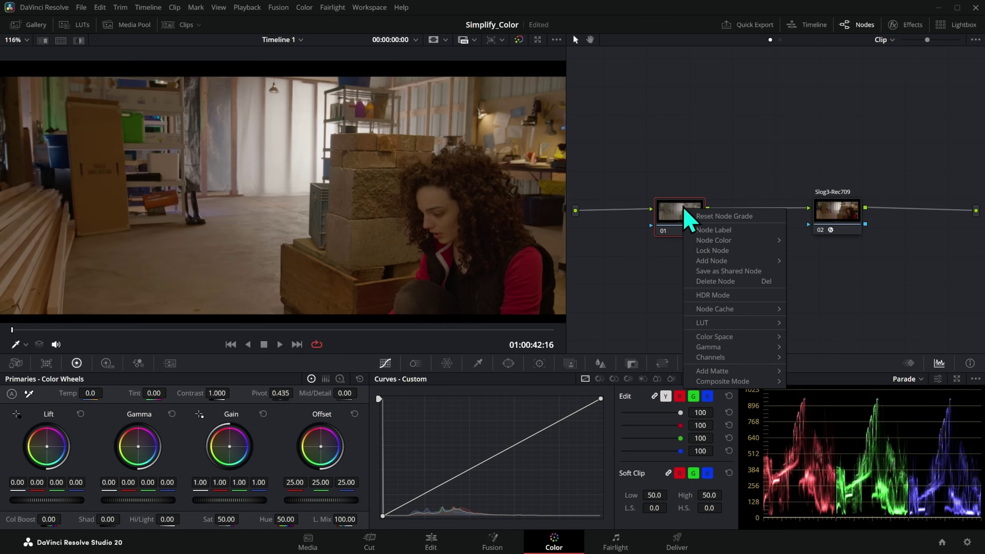
{"action": "left_click", "coordinate": [734, 230]}
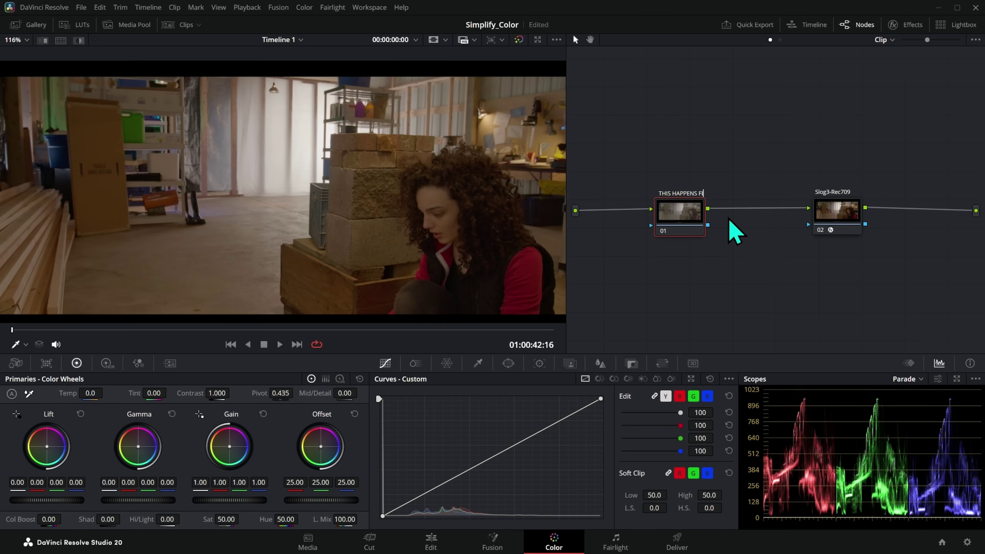
{"action": "key", "text": "Return"}
{"action": "left_click", "coordinate": [837, 220]}
{"action": "mouse_move", "coordinate": [835, 217]}
{"action": "left_mouse_down"}
{"action": "mouse_move", "coordinate": [820, 227]}
{"action": "mouse_move", "coordinate": [822, 218]}
{"action": "left_mouse_up"}
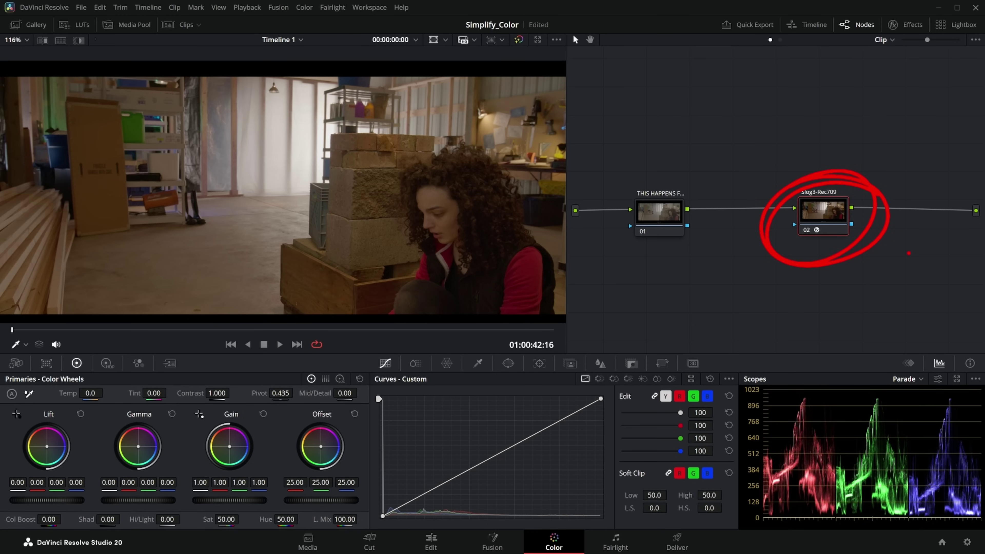
- Raise node 01's saturation to about 80, comparing it against the Slog3-Rec709 node
{"action": "left_click", "coordinate": [660, 225]}
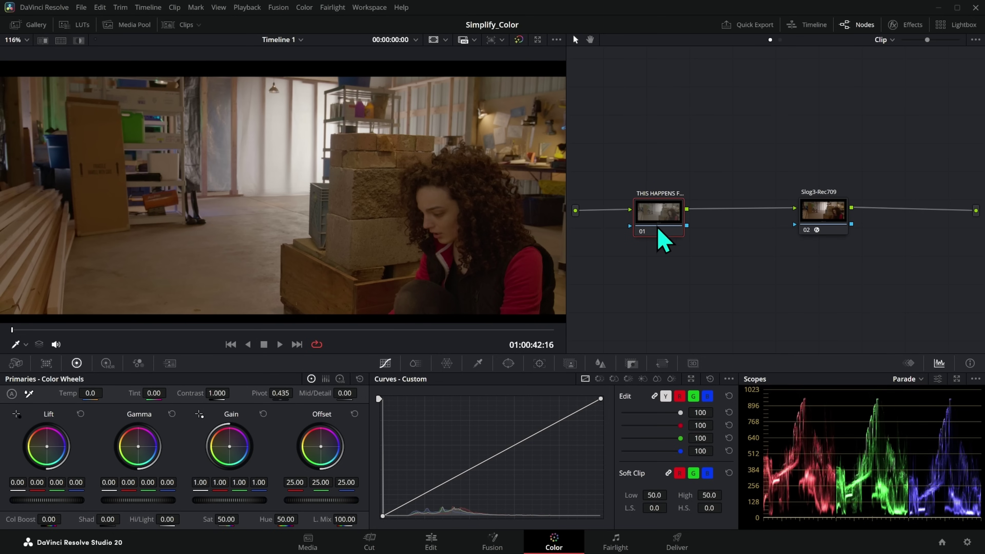
{"action": "left_click_drag", "start_coordinate": [654, 215], "coordinate": [656, 217]}
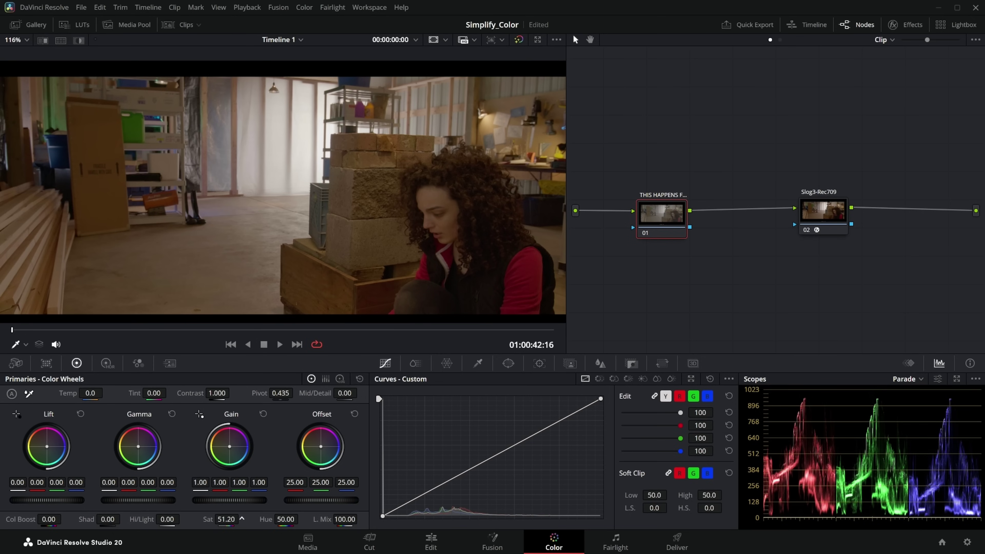
{"action": "left_click_drag", "start_coordinate": [242, 517], "coordinate": [242, 517]}
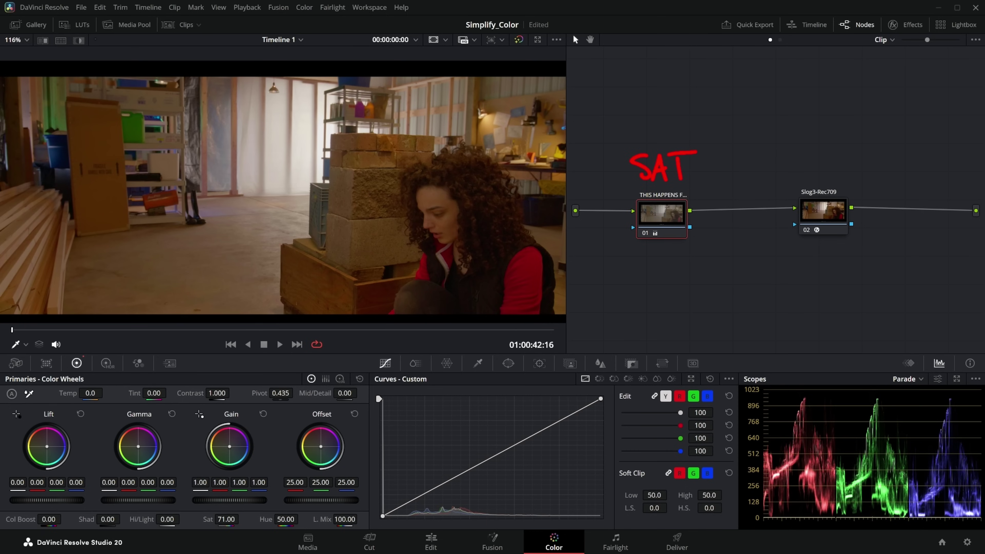
{"action": "key", "text": "shift+Home"}
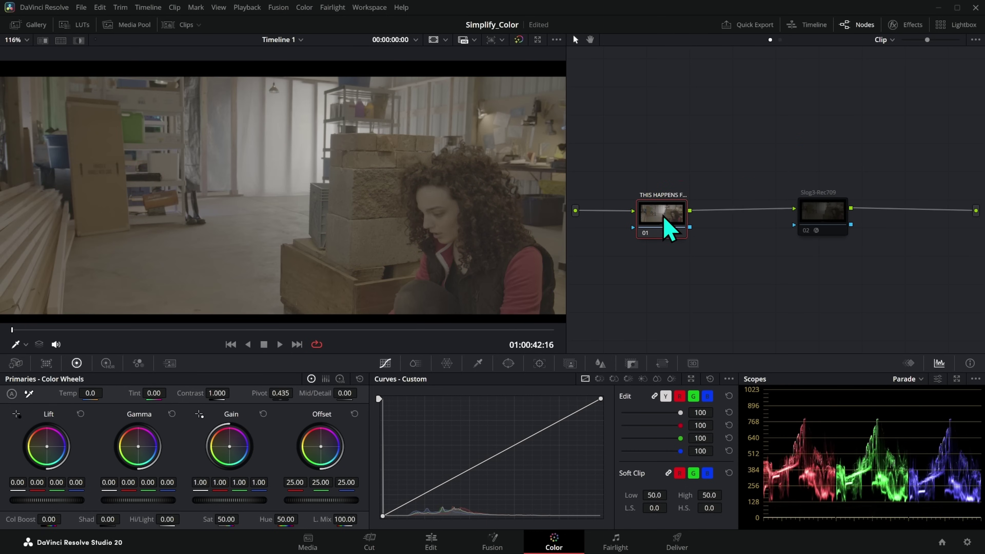
{"action": "left_click_drag", "start_coordinate": [224, 518], "coordinate": [254, 518]}
{"action": "left_click", "coordinate": [828, 221]}
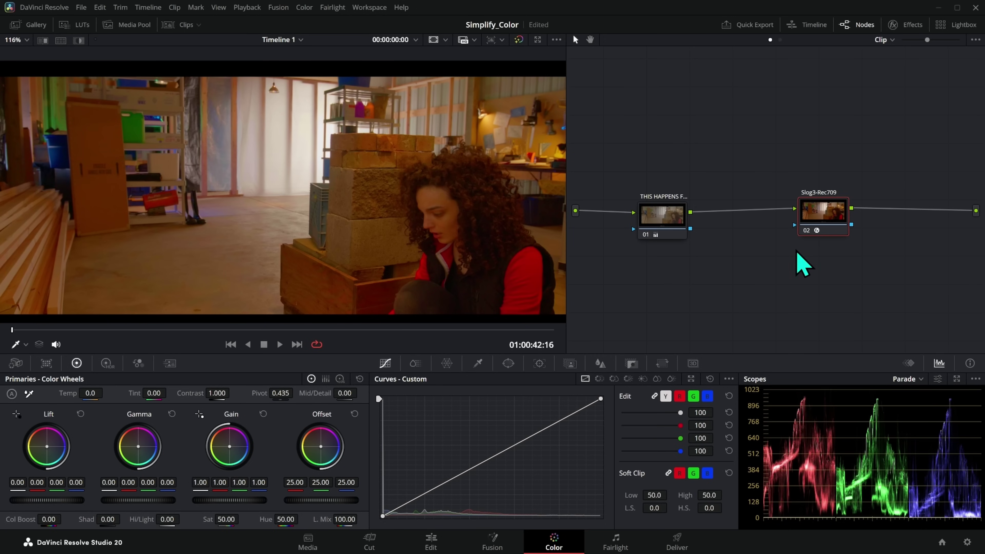
{"action": "left_click", "coordinate": [655, 228]}
{"action": "left_click_drag", "start_coordinate": [252, 519], "coordinate": [241, 520]}
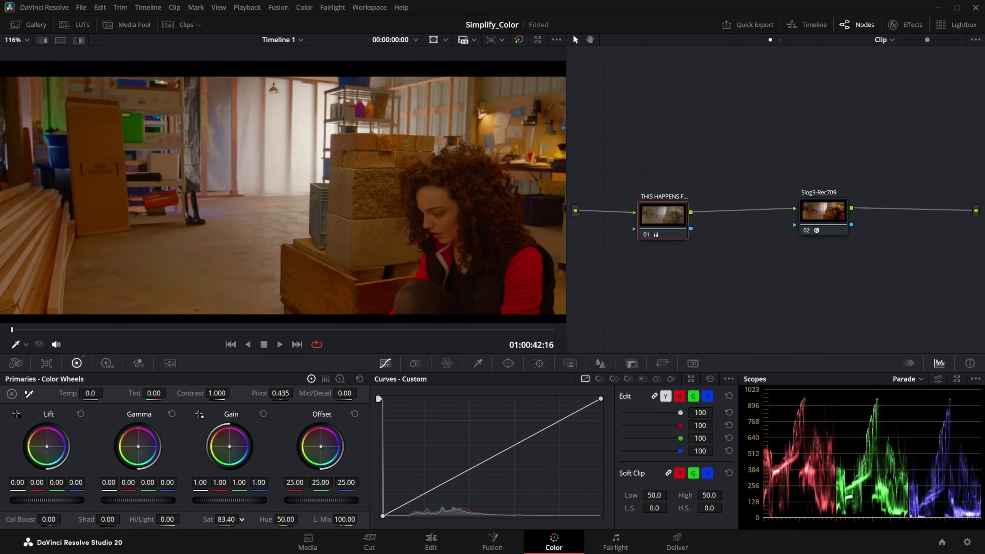
- Move the Slog3-Rec709 node further right and reselect the saturation node
{"action": "left_click_drag", "start_coordinate": [836, 227], "coordinate": [868, 225]}
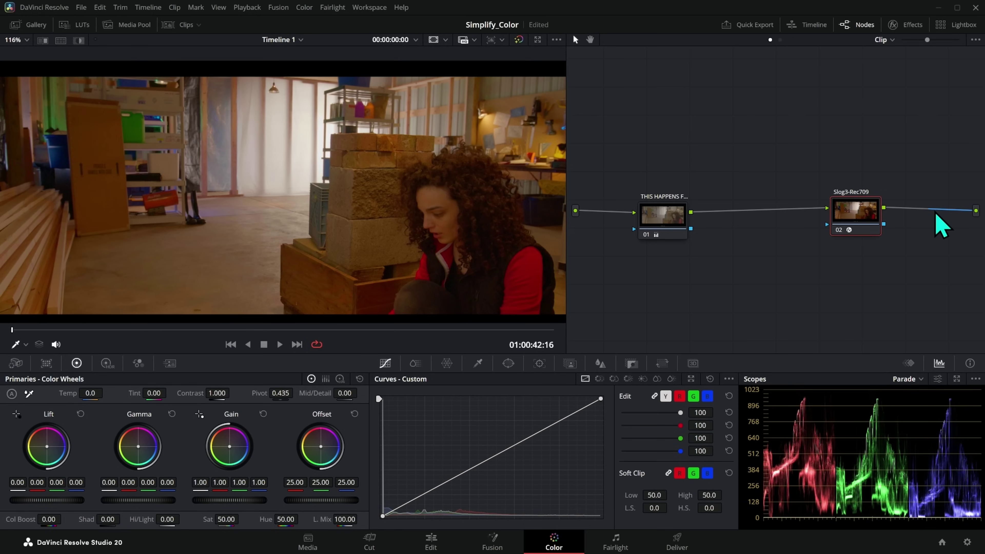
{"action": "left_click_drag", "start_coordinate": [863, 215], "coordinate": [923, 230]}
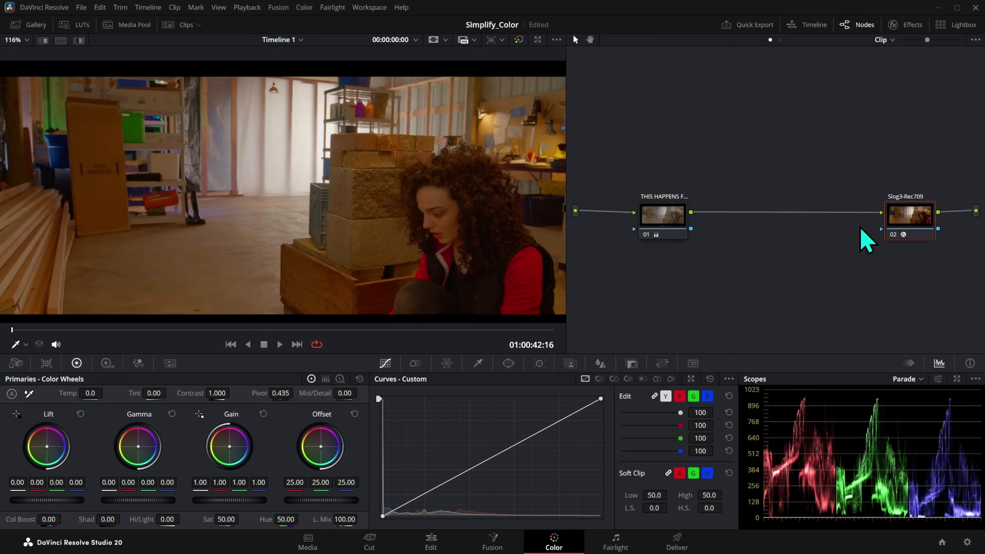
{"action": "left_click", "coordinate": [666, 225]}
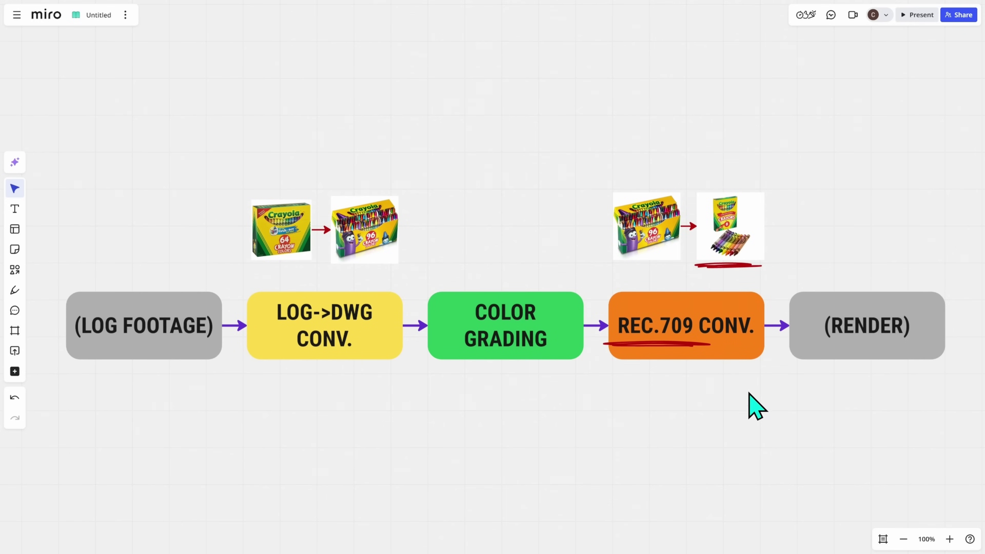
- Duplicate the LOG FOOTAGE and COLOR GRADING boxes with their underline below the diagram
{"action": "scroll", "coordinate": [743, 407], "scroll_direction": "down", "scroll_amount": 1}
{"action": "left_click", "coordinate": [218, 326]}
{"action": "left_click", "coordinate": [520, 321], "text": "shift"}
{"action": "left_click", "coordinate": [655, 315], "text": "shift"}
{"action": "key", "text": "ctrl+c"}
{"action": "key", "text": "ctrl+v"}
{"action": "key", "text": "Escape"}
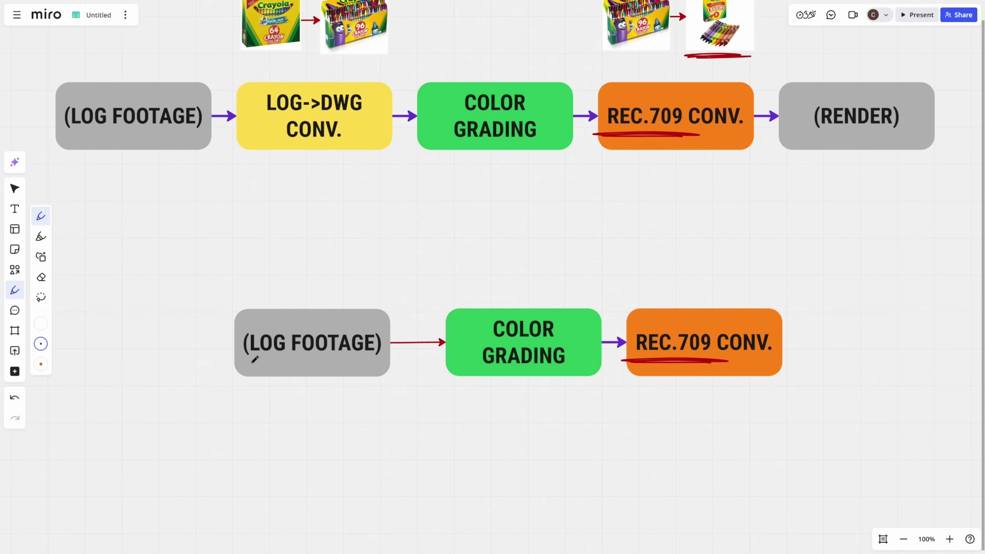
- Underline the LOG FOOTAGE, COLOR GRADING and LOG->DWG CONV. boxes in red and circle the crayon images
{"action": "mouse_move", "coordinate": [246, 365]}
{"action": "left_mouse_down"}
{"action": "mouse_move", "coordinate": [397, 365]}
{"action": "mouse_move", "coordinate": [352, 363]}
{"action": "left_mouse_up"}
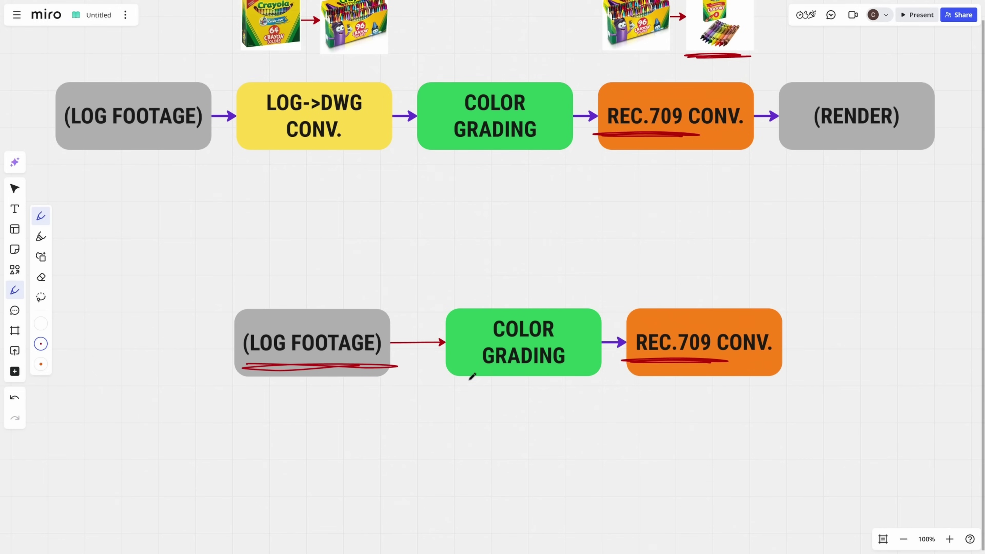
{"action": "left_click_drag", "start_coordinate": [511, 378], "coordinate": [486, 388]}
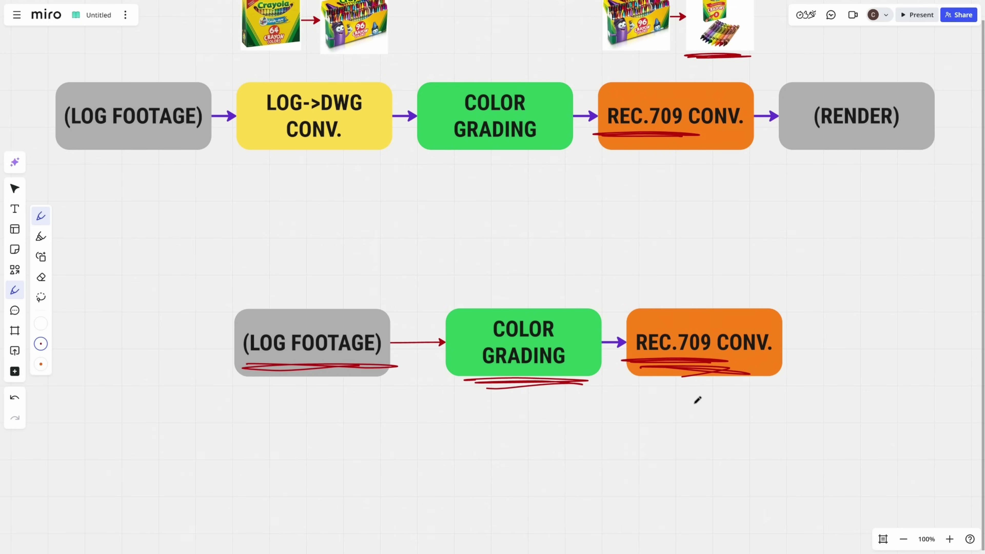
{"action": "scroll", "coordinate": [701, 403], "scroll_direction": "up", "scroll_amount": 3}
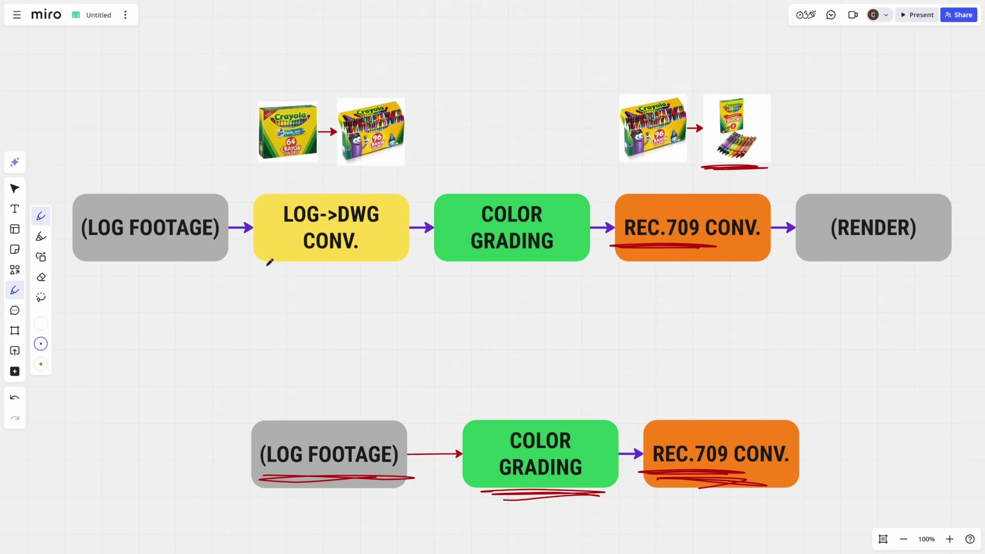
{"action": "left_click_drag", "start_coordinate": [144, 267], "coordinate": [134, 273]}
{"action": "mouse_move", "coordinate": [271, 265]}
{"action": "left_mouse_down"}
{"action": "mouse_move", "coordinate": [260, 267]}
{"action": "mouse_move", "coordinate": [406, 272]}
{"action": "left_mouse_up"}
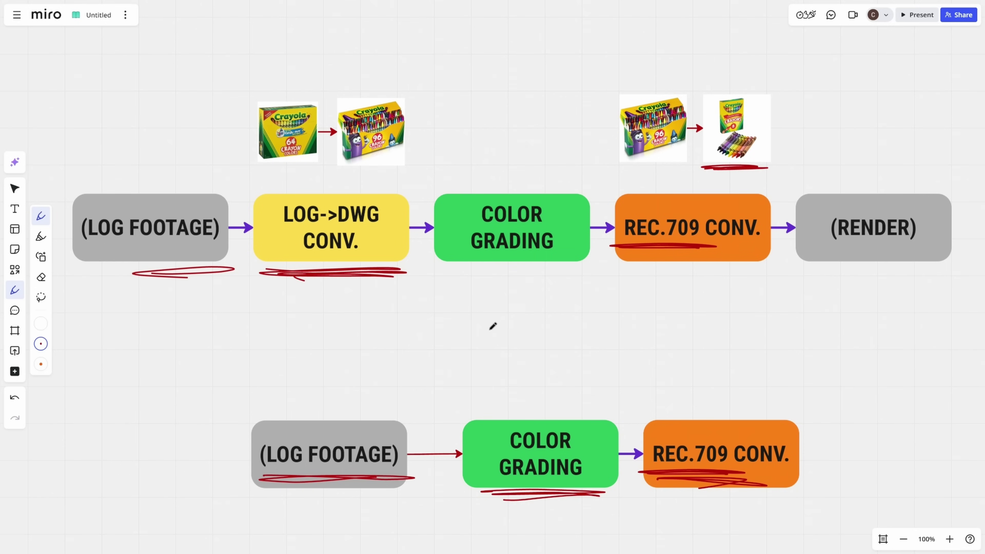
{"action": "mouse_move", "coordinate": [312, 83]}
{"action": "left_mouse_down"}
{"action": "mouse_move", "coordinate": [242, 155]}
{"action": "mouse_move", "coordinate": [322, 116]}
{"action": "left_mouse_up"}
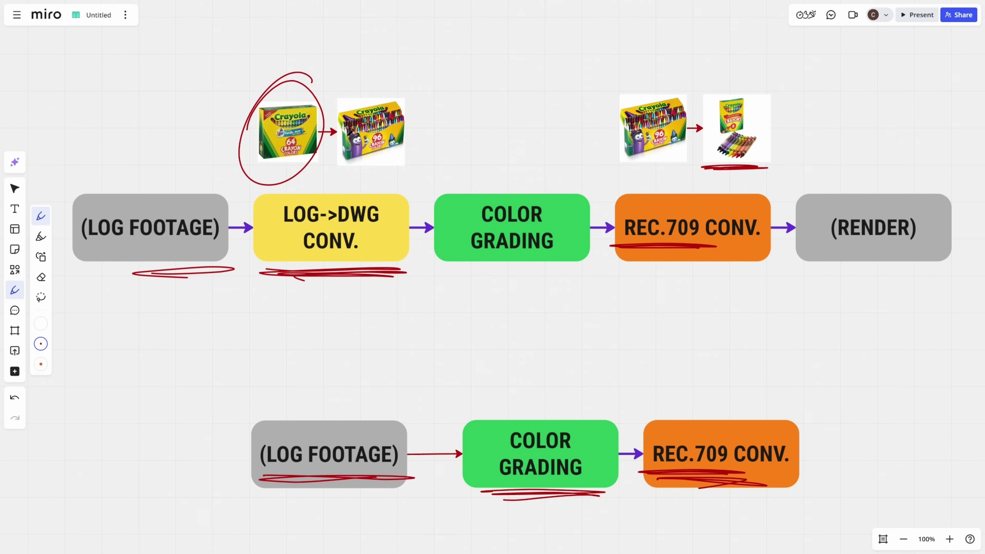
{"action": "left_click_drag", "start_coordinate": [397, 71], "coordinate": [415, 120]}
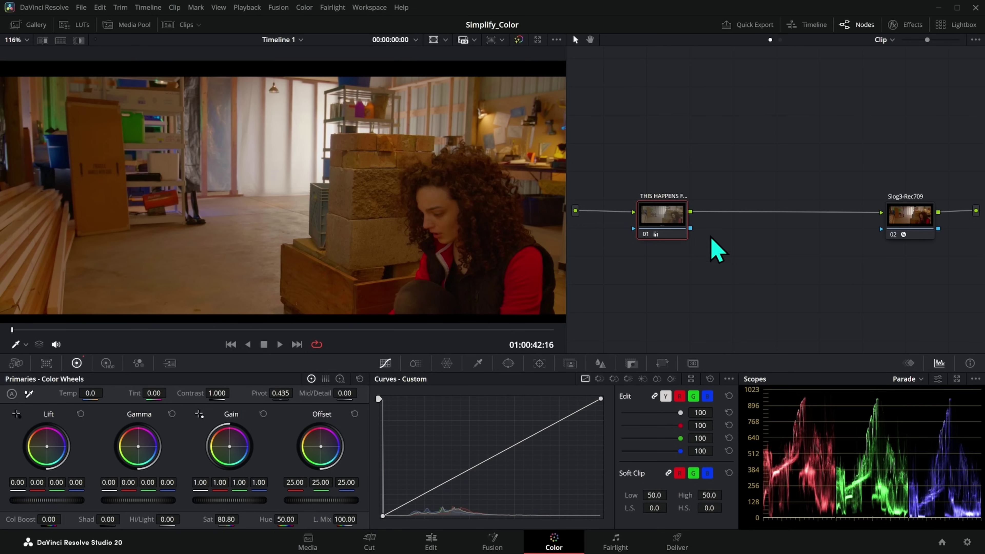
- Delete the saturation node, reset grades and nodes, and label node 01 CAM->DWG
{"action": "key", "text": "Delete"}
{"action": "left_click_drag", "start_coordinate": [930, 230], "coordinate": [755, 226]}
{"action": "right_click", "coordinate": [758, 237]}
{"action": "left_click", "coordinate": [766, 240]}
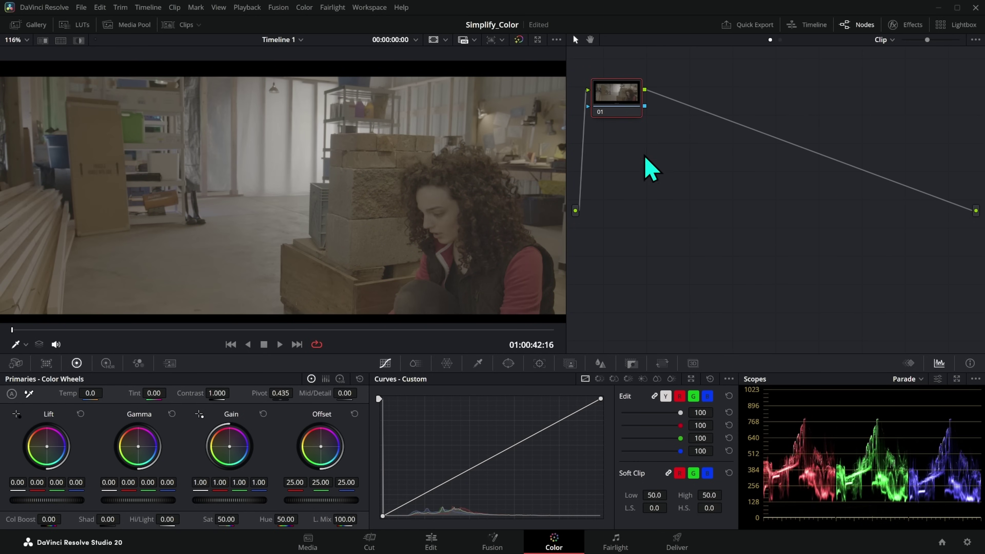
{"action": "left_click_drag", "start_coordinate": [616, 104], "coordinate": [641, 208]}
{"action": "right_click", "coordinate": [641, 207]}
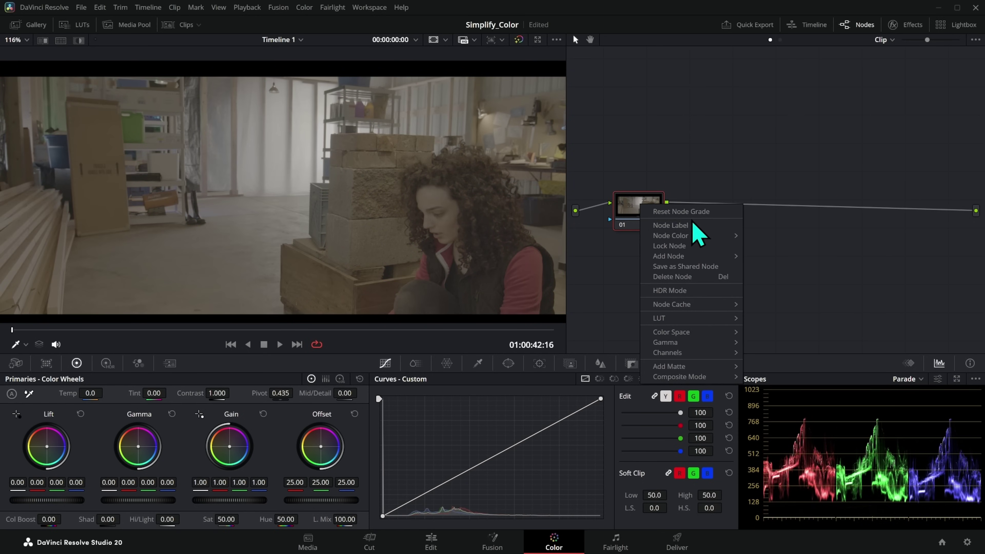
{"action": "left_click", "coordinate": [689, 225]}
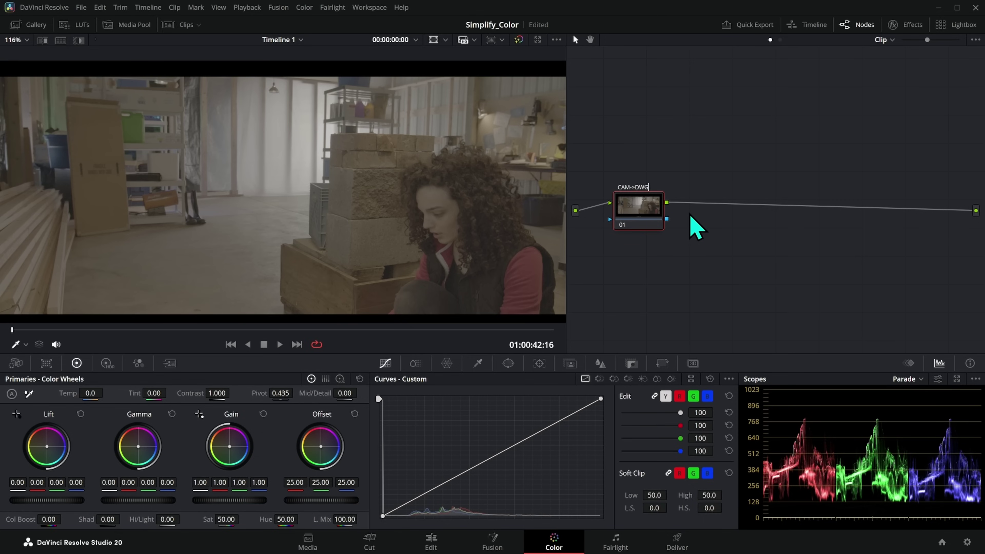
- Add serial nodes 02 and 03 labelled COLOR and DWG-> REC709
{"action": "key", "text": "alt+s"}
{"action": "right_click", "coordinate": [723, 213]}
{"action": "left_click", "coordinate": [739, 225]}
{"action": "type", "text": "COLOR"}
{"action": "key", "text": "Return"}
{"action": "key", "text": "alt+s"}
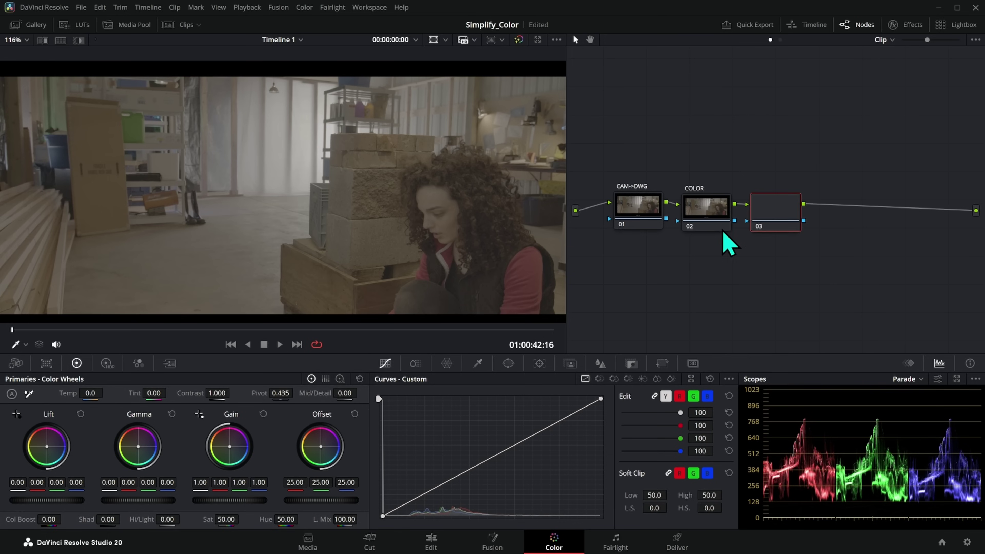
{"action": "right_click", "coordinate": [774, 217]}
{"action": "left_click", "coordinate": [789, 228]}
{"action": "type", "text": "DWG-> REC709"}
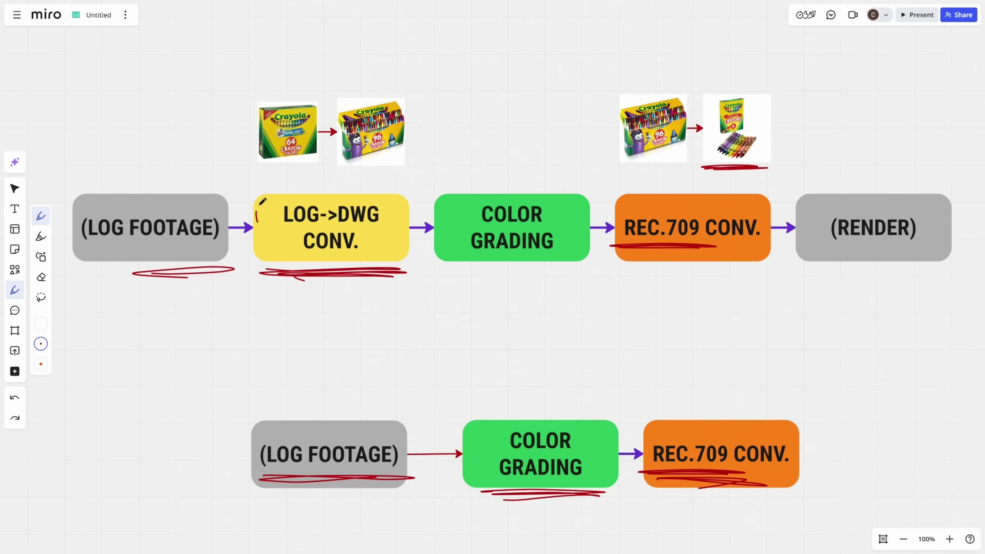
- Circle the LOG->DWG, COLOR GRADING and REC.709 CONV. stages in Miro, then select CAM->DWG
{"action": "left_click_drag", "start_coordinate": [264, 201], "coordinate": [327, 180]}
{"action": "mouse_move", "coordinate": [450, 209]}
{"action": "left_mouse_down"}
{"action": "mouse_move", "coordinate": [596, 182]}
{"action": "mouse_move", "coordinate": [510, 179]}
{"action": "left_mouse_up"}
{"action": "mouse_move", "coordinate": [618, 197]}
{"action": "left_mouse_down"}
{"action": "mouse_move", "coordinate": [729, 265]}
{"action": "mouse_move", "coordinate": [723, 192]}
{"action": "left_mouse_up"}
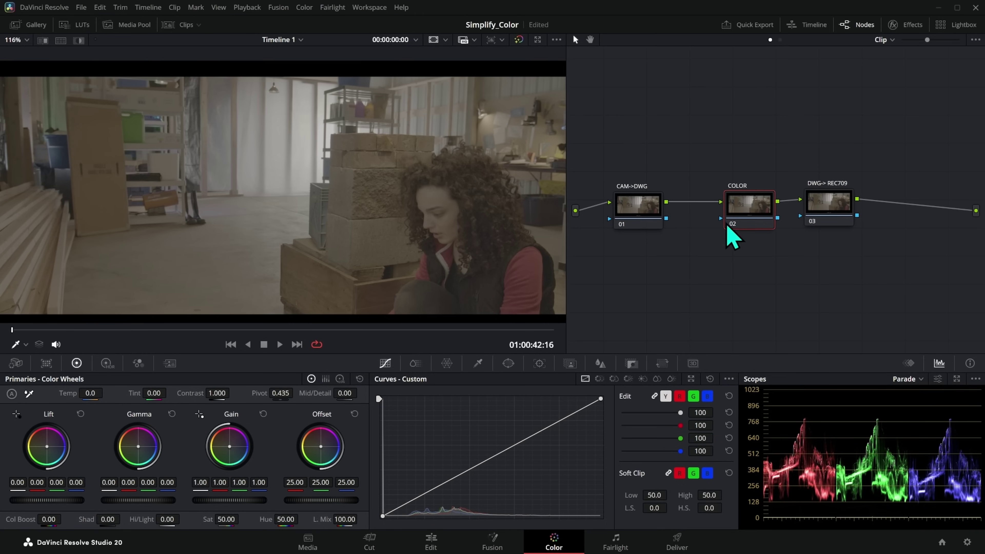
{"action": "left_click", "coordinate": [648, 220]}
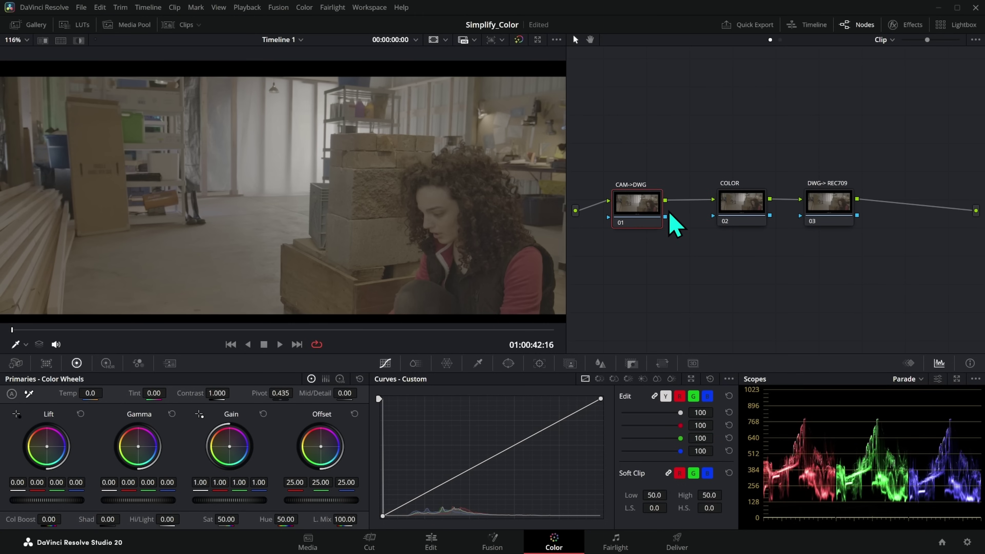
- Apply Color Space Transform to CAM->DWG with input Sony S-Gamut3.Cine / S-Log3
{"action": "left_click", "coordinate": [914, 25]}
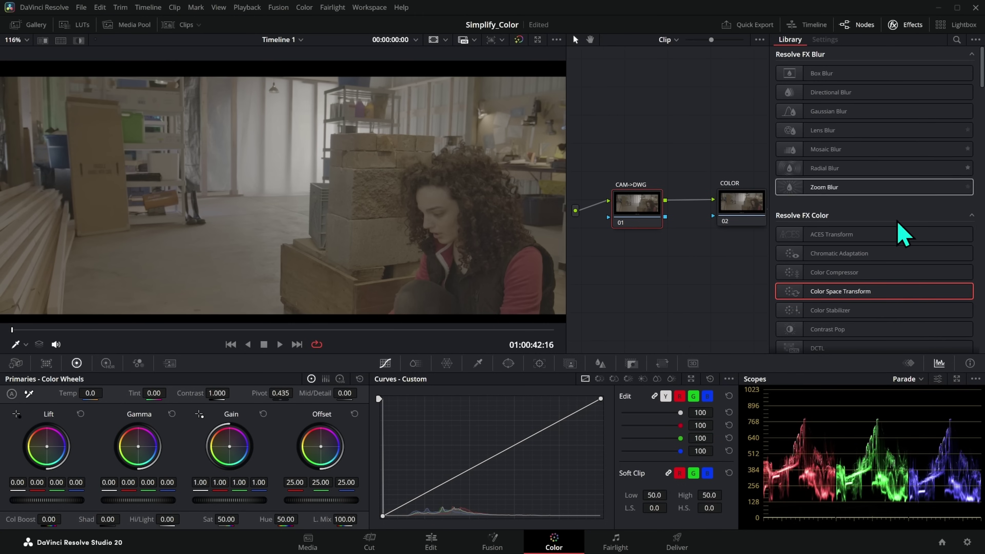
{"action": "left_click_drag", "start_coordinate": [792, 296], "coordinate": [639, 206]}
{"action": "left_click", "coordinate": [883, 86]}
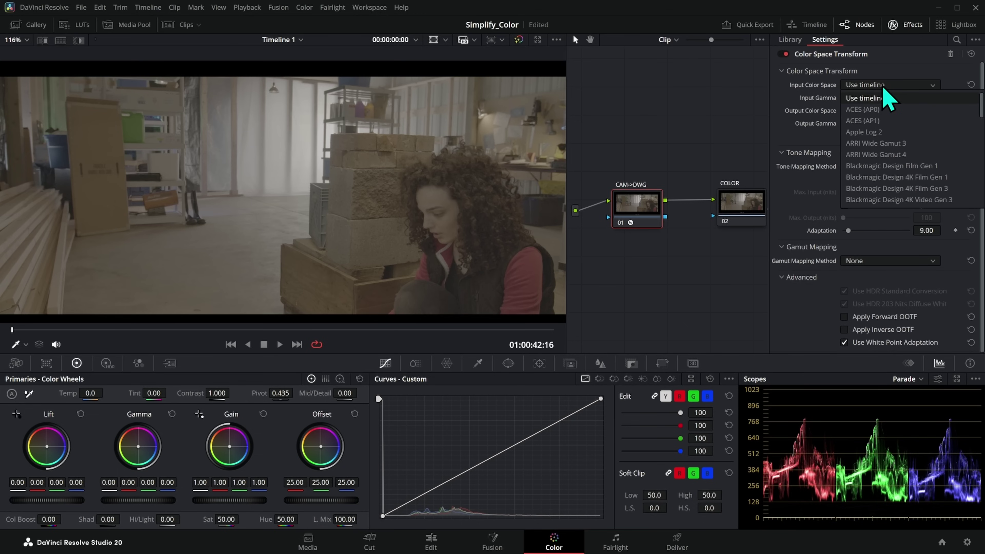
{"action": "scroll", "coordinate": [948, 150], "scroll_direction": "down", "scroll_amount": 6}
{"action": "scroll", "coordinate": [904, 171], "scroll_direction": "down", "scroll_amount": 5}
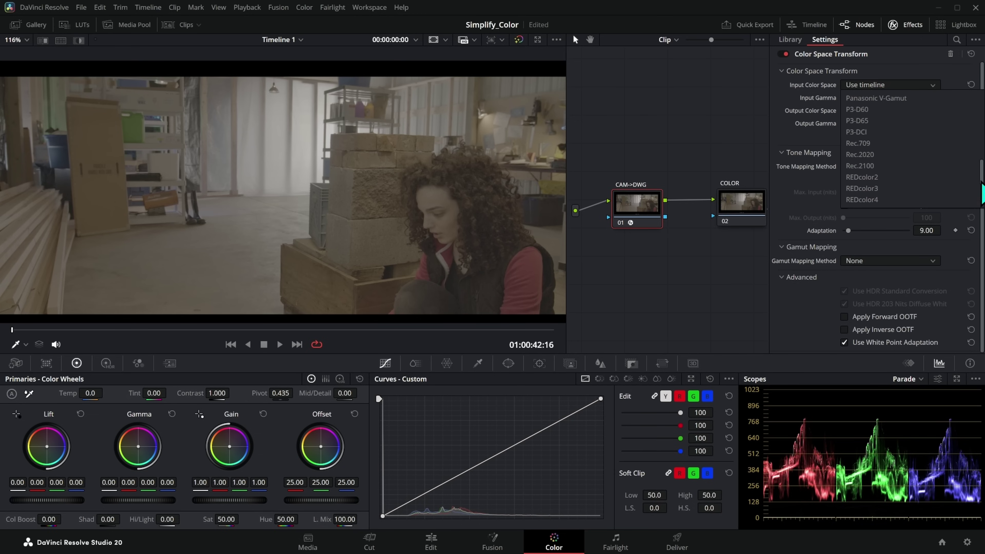
{"action": "left_click", "coordinate": [908, 181]}
{"action": "left_click", "coordinate": [893, 98]}
{"action": "scroll", "coordinate": [892, 171], "scroll_direction": "down", "scroll_amount": 10}
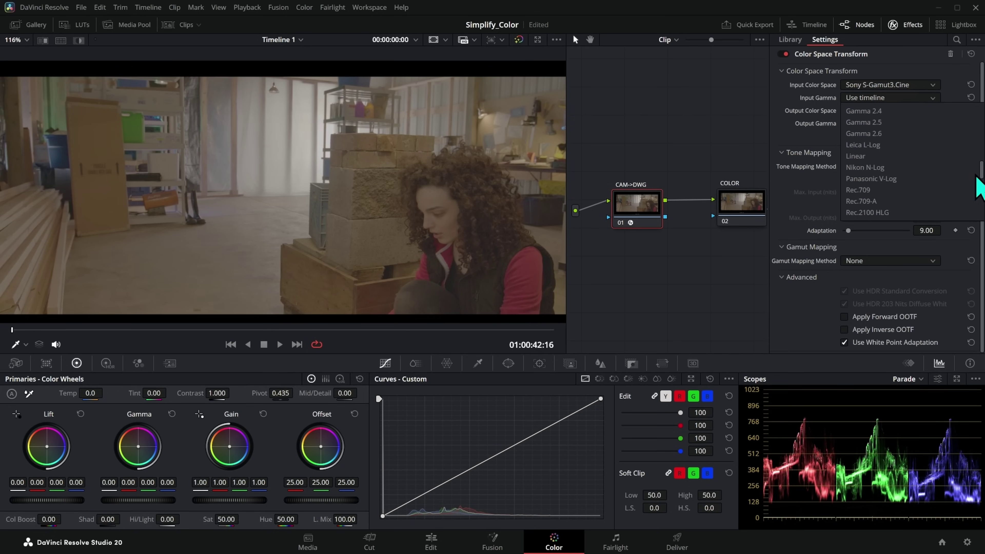
{"action": "left_click", "coordinate": [890, 171]}
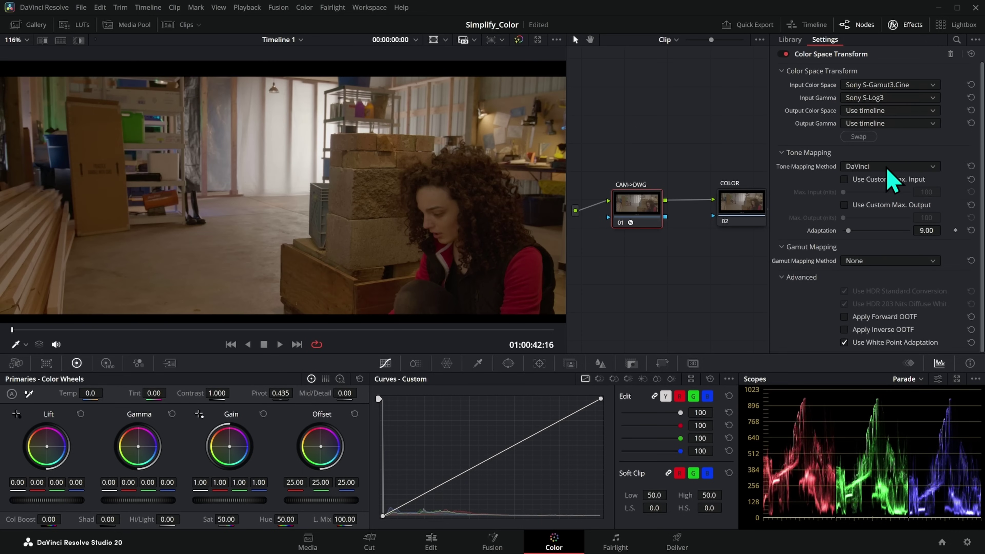
- Set the output to DaVinci Wide Gamut / DaVinci Intermediate and toggle the node to compare
{"action": "left_click", "coordinate": [872, 110]}
{"action": "scroll", "coordinate": [975, 171], "scroll_direction": "down", "scroll_amount": 5}
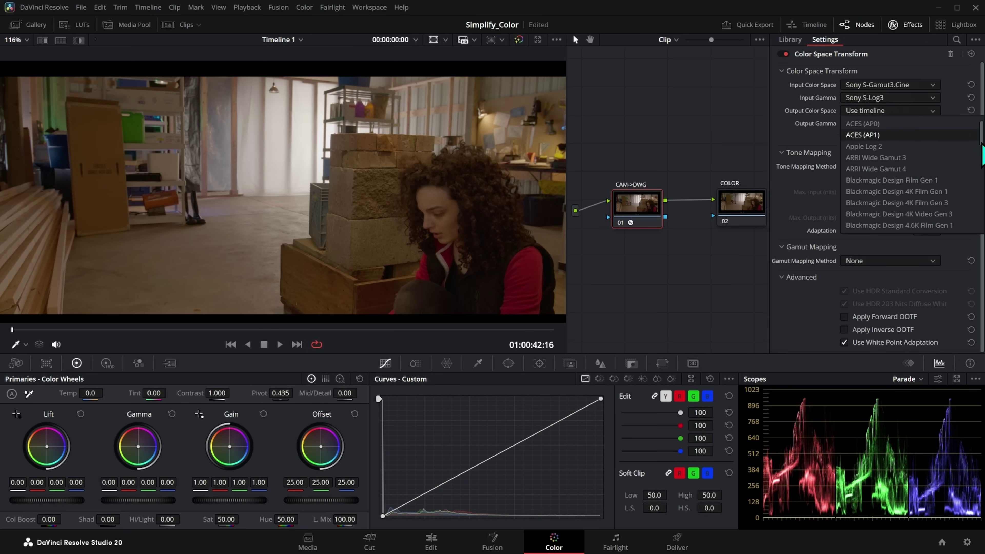
{"action": "left_click", "coordinate": [928, 183]}
{"action": "left_click", "coordinate": [908, 124]}
{"action": "scroll", "coordinate": [950, 158], "scroll_direction": "down", "scroll_amount": 3}
{"action": "scroll", "coordinate": [978, 182], "scroll_direction": "down", "scroll_amount": 3}
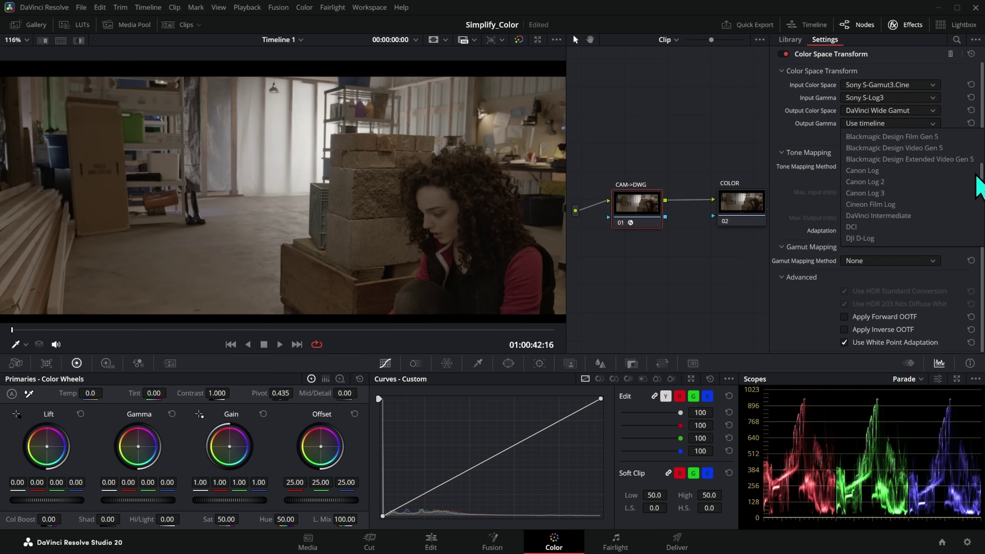
{"action": "left_click", "coordinate": [922, 183]}
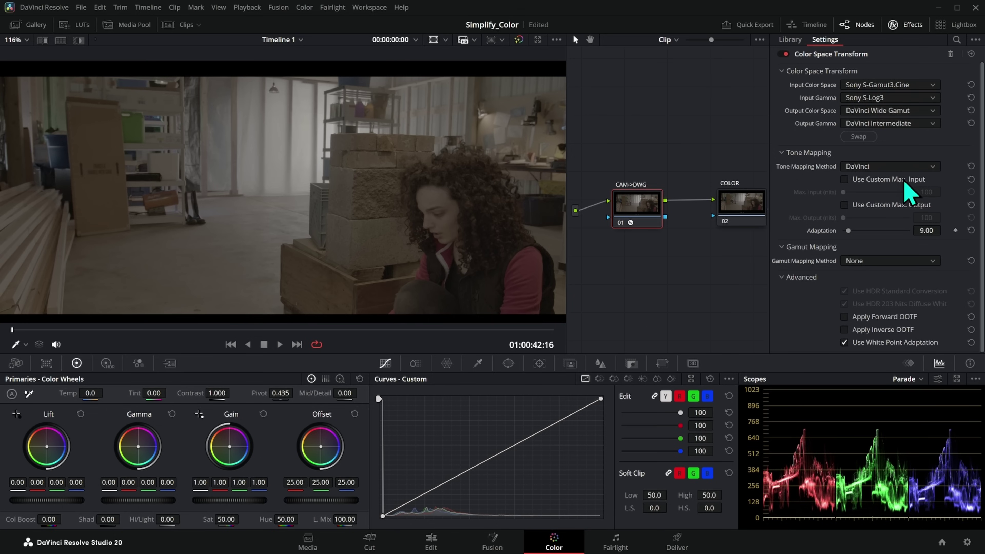
{"action": "left_click", "coordinate": [620, 224]}
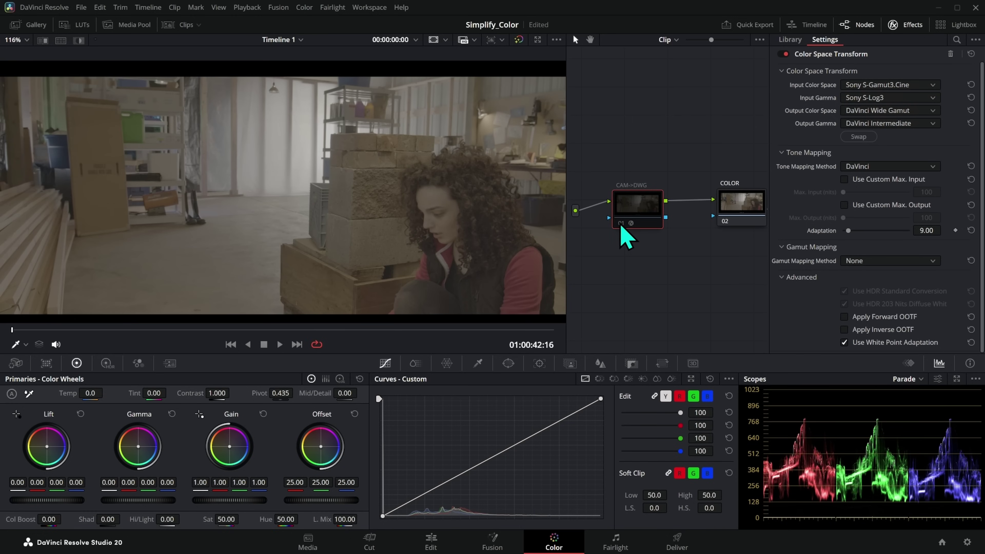
{"action": "left_click", "coordinate": [621, 224]}
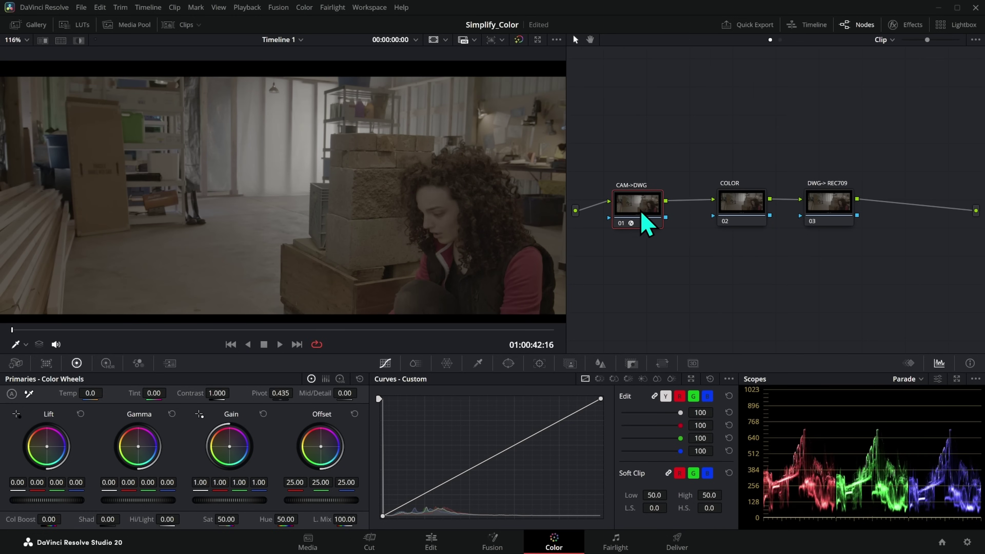
- Apply Color Space Transform to DWG->REC709 with input DaVinci Wide Gamut / DaVinci Intermediate
{"action": "mouse_move", "coordinate": [739, 218]}
{"action": "left_mouse_down"}
{"action": "mouse_move", "coordinate": [730, 228]}
{"action": "mouse_move", "coordinate": [724, 220]}
{"action": "mouse_move", "coordinate": [734, 238]}
{"action": "mouse_move", "coordinate": [736, 224]}
{"action": "left_mouse_up"}
{"action": "left_click_drag", "start_coordinate": [821, 217], "coordinate": [818, 219]}
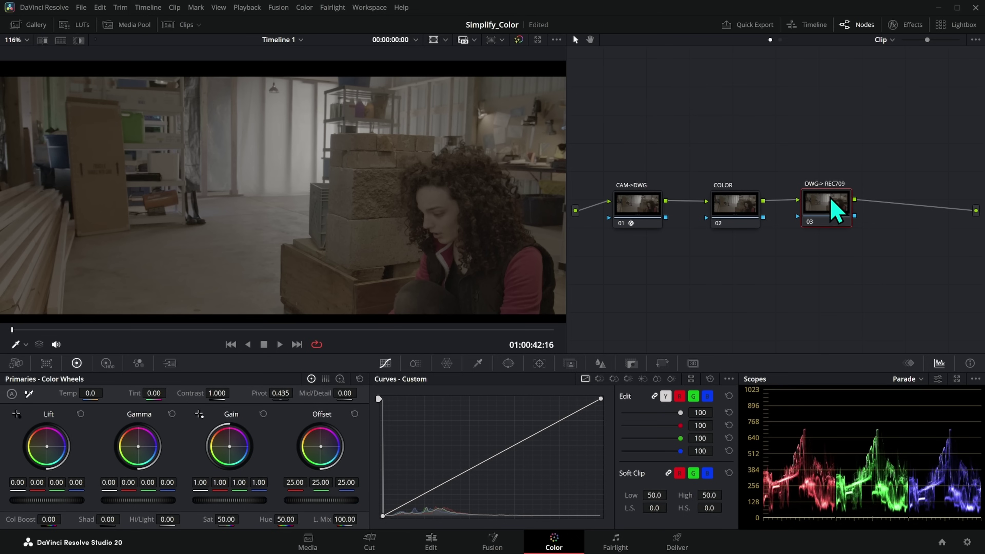
{"action": "left_click", "coordinate": [905, 24]}
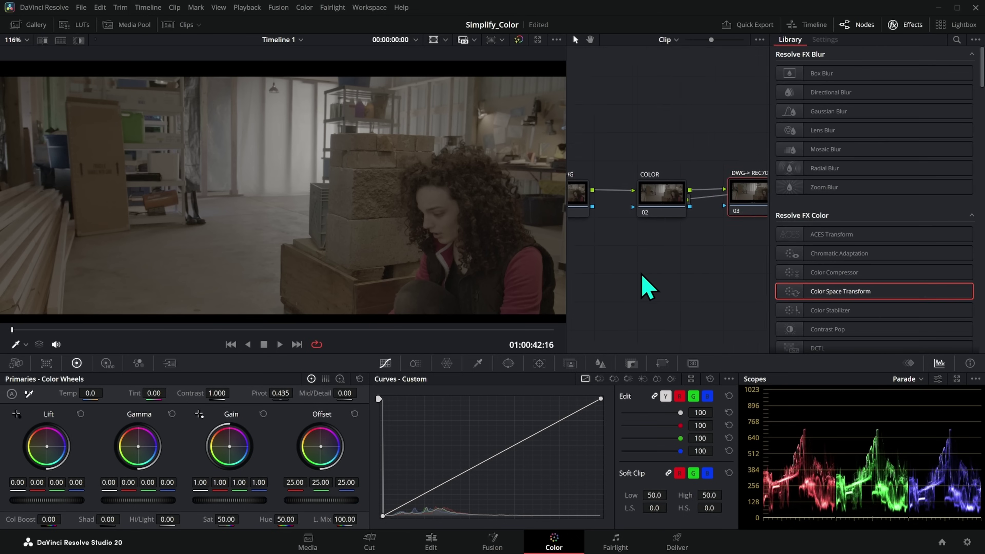
{"action": "left_click_drag", "start_coordinate": [791, 292], "coordinate": [689, 208]}
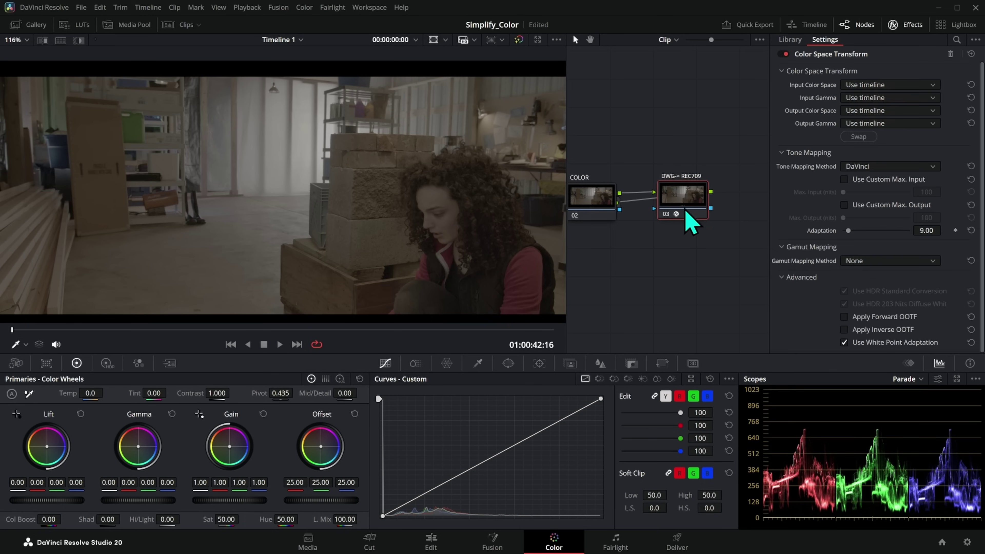
{"action": "left_click", "coordinate": [887, 86]}
{"action": "scroll", "coordinate": [967, 155], "scroll_direction": "down", "scroll_amount": 5}
{"action": "left_click", "coordinate": [939, 144]}
{"action": "left_click", "coordinate": [900, 97]}
{"action": "left_click_drag", "start_coordinate": [961, 143], "coordinate": [974, 156]}
{"action": "left_click", "coordinate": [923, 156]}
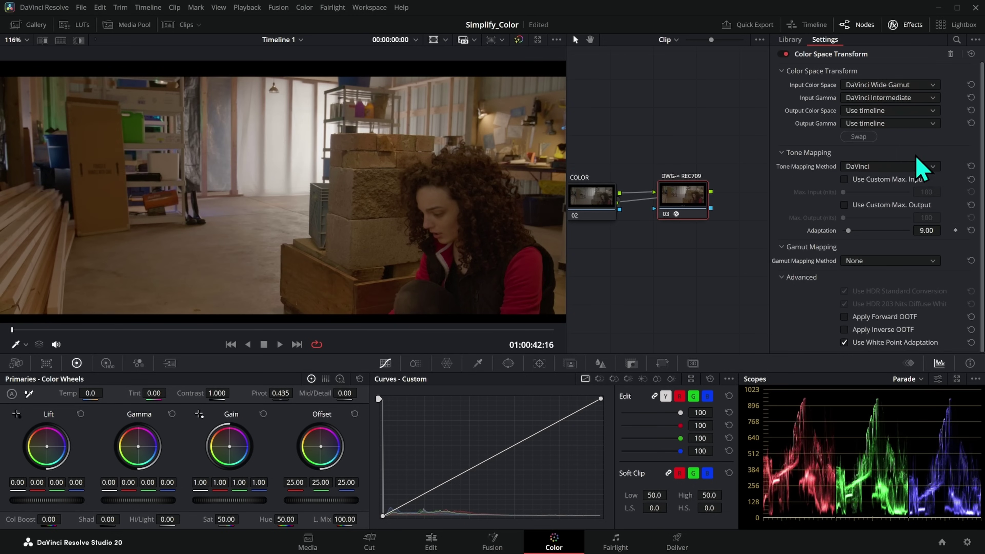
- Set the transform's output color space and gamma to Rec.709, then close Effects
{"action": "left_click", "coordinate": [853, 111]}
{"action": "left_click", "coordinate": [892, 180]}
{"action": "left_click", "coordinate": [876, 123]}
{"action": "scroll", "coordinate": [890, 217], "scroll_direction": "down", "scroll_amount": 3}
{"action": "left_click", "coordinate": [890, 231]}
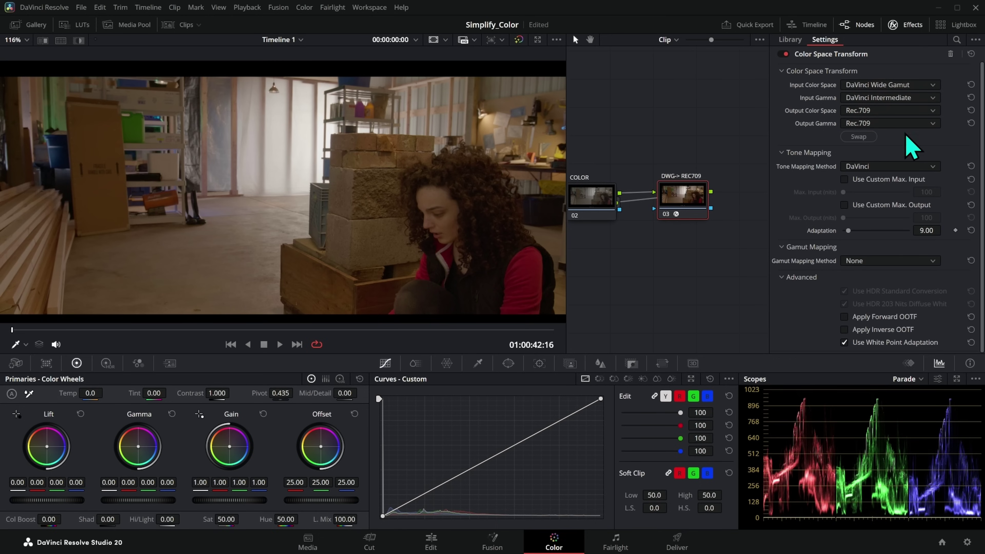
{"action": "left_click", "coordinate": [903, 26]}
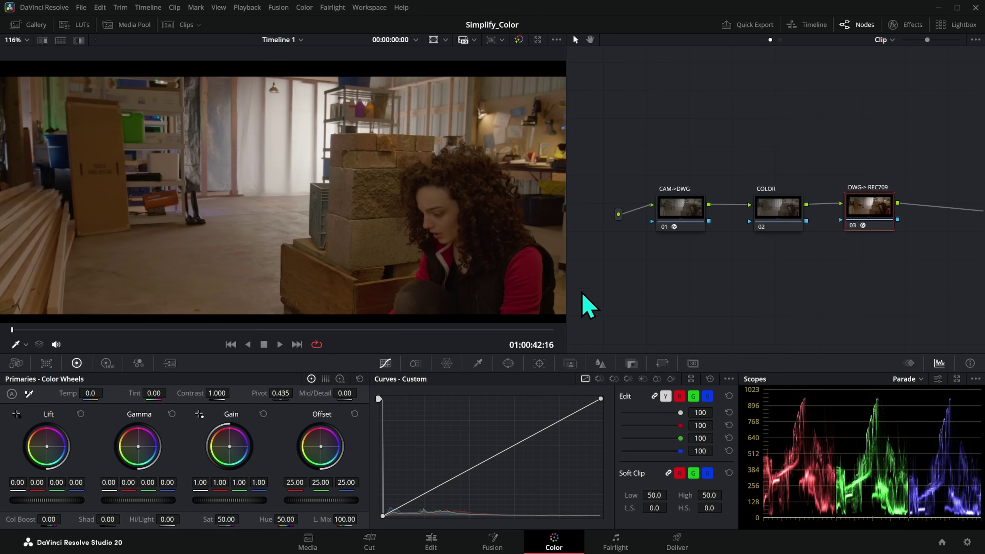
- Shift CAM->DWG left, COLOR lower-left and DWG->REC709 slightly in the Node Editor
{"action": "left_click_drag", "start_coordinate": [677, 227], "coordinate": [655, 218]}
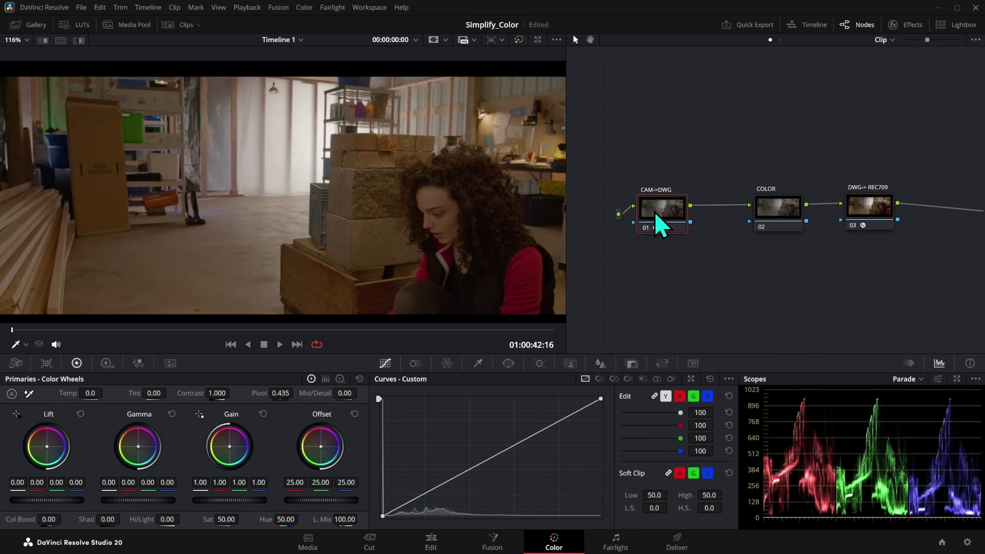
{"action": "mouse_move", "coordinate": [775, 200]}
{"action": "left_mouse_down"}
{"action": "mouse_move", "coordinate": [762, 221]}
{"action": "mouse_move", "coordinate": [758, 194]}
{"action": "left_mouse_up"}
{"action": "mouse_move", "coordinate": [875, 223]}
{"action": "left_mouse_down"}
{"action": "mouse_move", "coordinate": [865, 208]}
{"action": "mouse_move", "coordinate": [878, 196]}
{"action": "mouse_move", "coordinate": [892, 222]}
{"action": "left_mouse_up"}
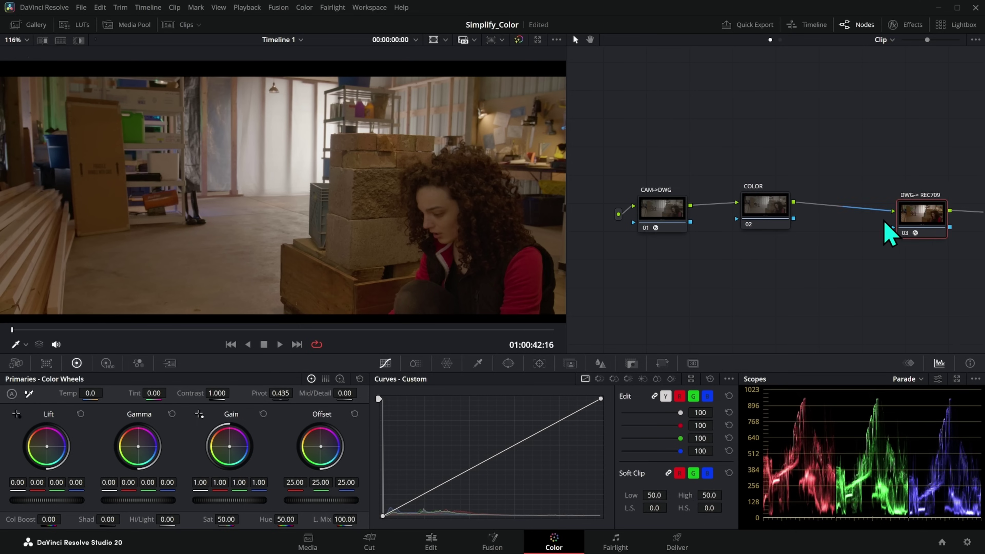
- Handwrite a '64 -> 96' note above CAM->DWG and move DWG->REC709 up-left
{"action": "mouse_move", "coordinate": [611, 150]}
{"action": "left_mouse_down"}
{"action": "mouse_move", "coordinate": [599, 168]}
{"action": "mouse_move", "coordinate": [626, 165]}
{"action": "left_mouse_up"}
{"action": "mouse_move", "coordinate": [622, 148]}
{"action": "left_mouse_down"}
{"action": "mouse_move", "coordinate": [625, 177]}
{"action": "mouse_move", "coordinate": [649, 155]}
{"action": "mouse_move", "coordinate": [648, 166]}
{"action": "left_mouse_up"}
{"action": "left_click_drag", "start_coordinate": [675, 132], "coordinate": [675, 160]}
{"action": "left_click_drag", "start_coordinate": [693, 121], "coordinate": [694, 160]}
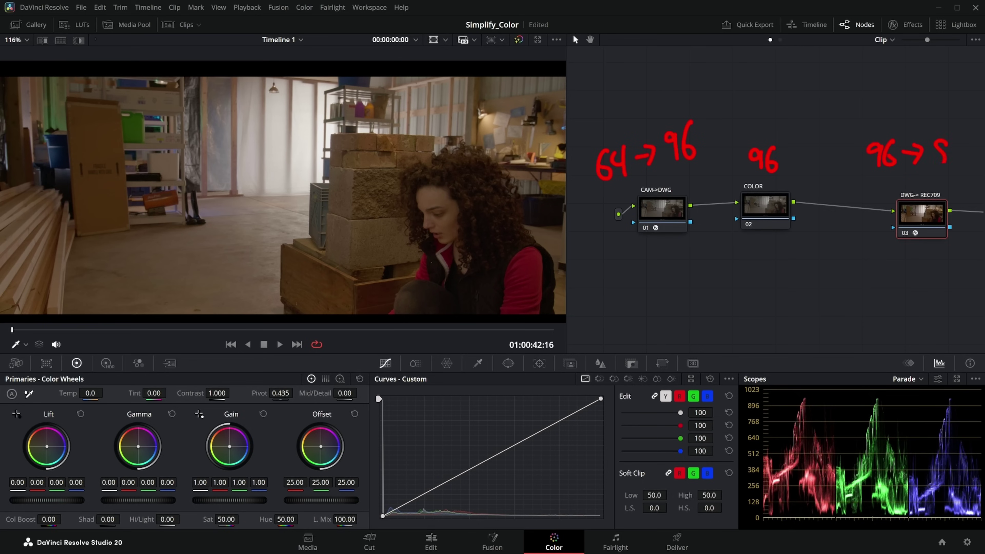
{"action": "left_click_drag", "start_coordinate": [908, 221], "coordinate": [902, 214]}
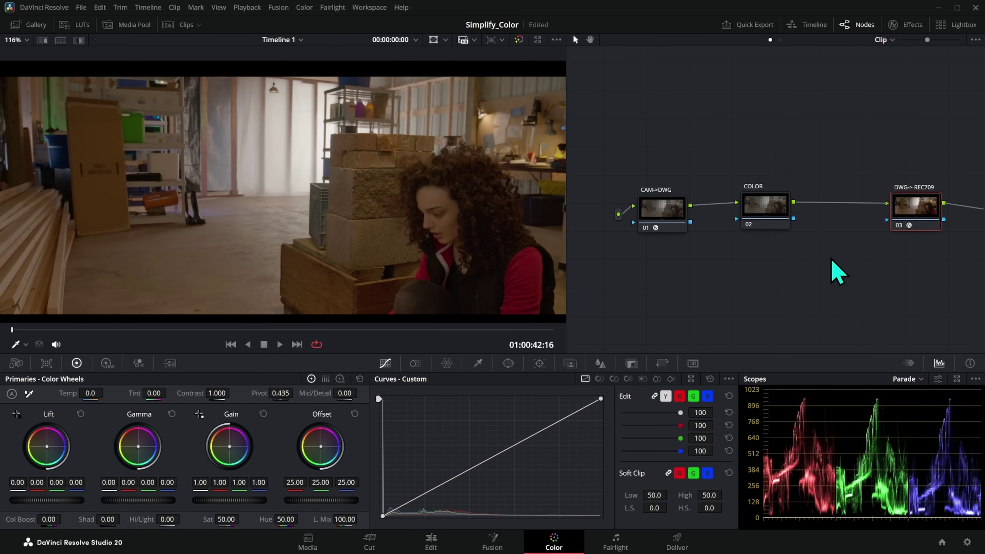
- Pan the node graph and move the COLOR and DWG->REC709 nodes further right
{"action": "right_click", "coordinate": [787, 261]}
{"action": "left_click", "coordinate": [752, 289]}
{"action": "left_click_drag", "start_coordinate": [783, 303], "coordinate": [741, 297]}
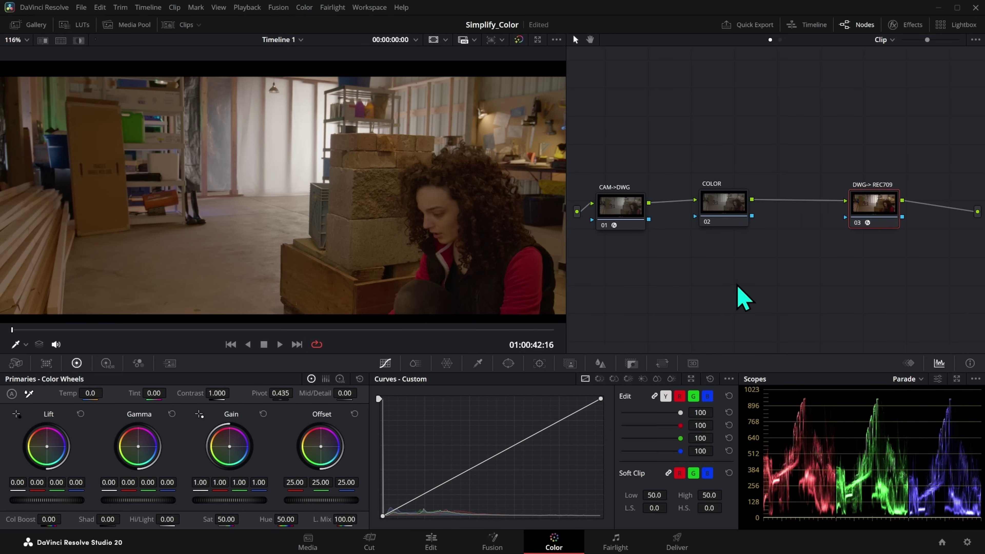
{"action": "left_click", "coordinate": [646, 222]}
{"action": "left_click_drag", "start_coordinate": [871, 224], "coordinate": [902, 224]}
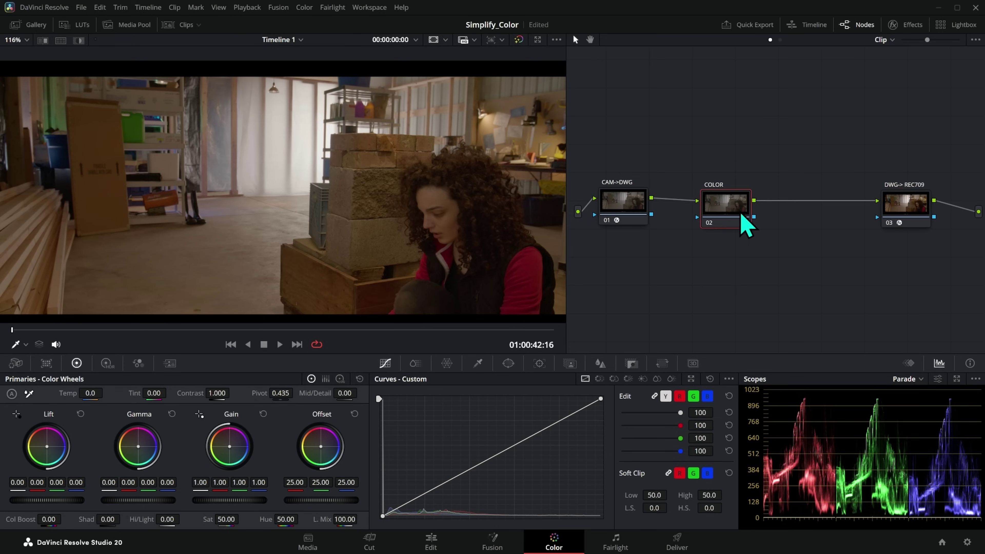
{"action": "left_click_drag", "start_coordinate": [743, 224], "coordinate": [782, 224]}
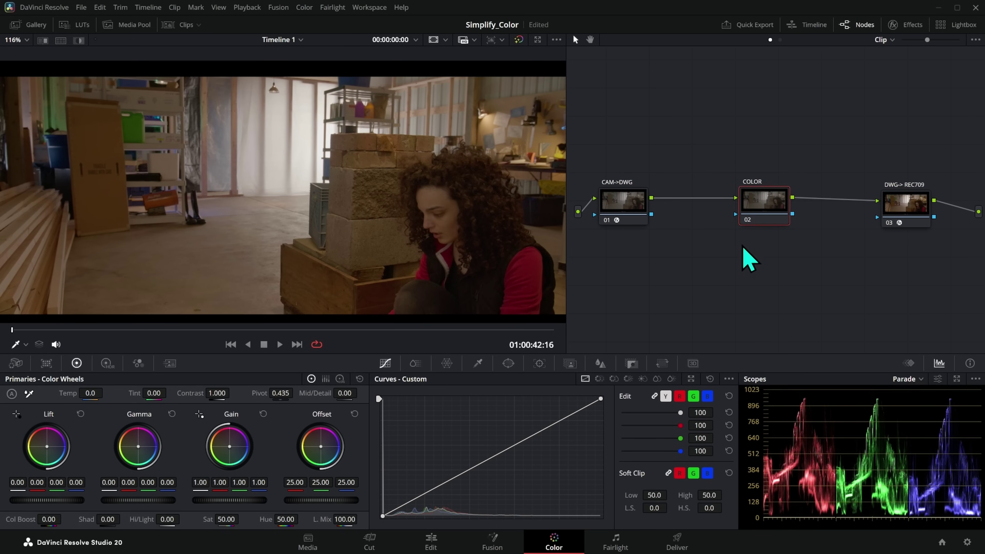
{"action": "left_click_drag", "start_coordinate": [625, 222], "coordinate": [628, 219]}
- Give the COLOR node saturation about 64 and a gentle S custom curve
{"action": "left_click", "coordinate": [763, 213]}
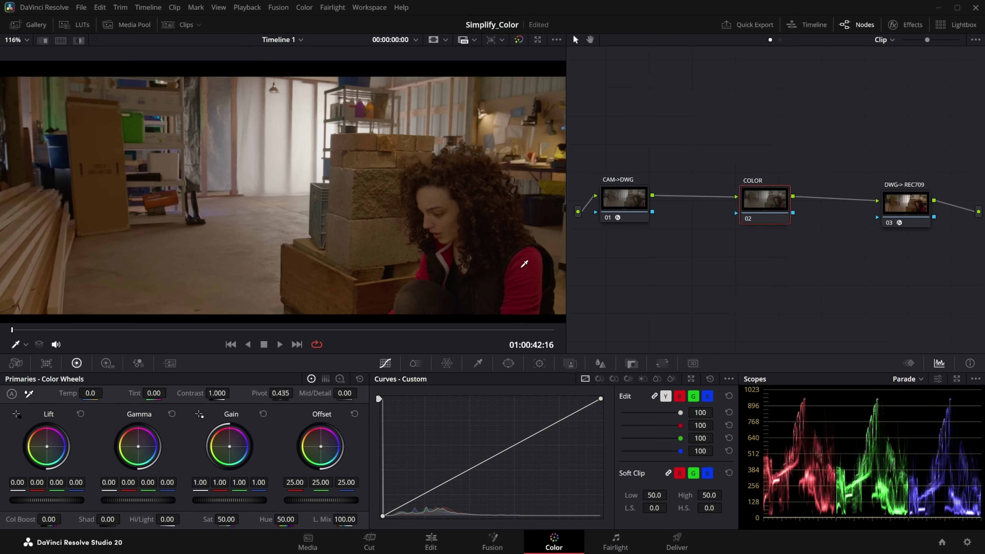
{"action": "left_click_drag", "start_coordinate": [227, 519], "coordinate": [242, 519]}
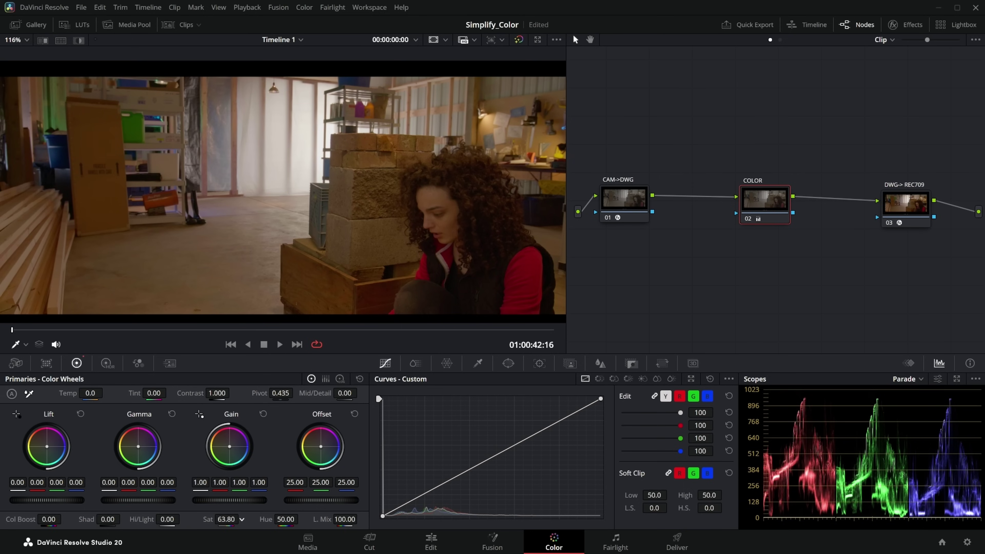
{"action": "left_click", "coordinate": [429, 493]}
{"action": "left_click_drag", "start_coordinate": [555, 425], "coordinate": [548, 421]}
{"action": "left_click", "coordinate": [906, 211]}
{"action": "left_click_drag", "start_coordinate": [906, 213], "coordinate": [900, 199]}
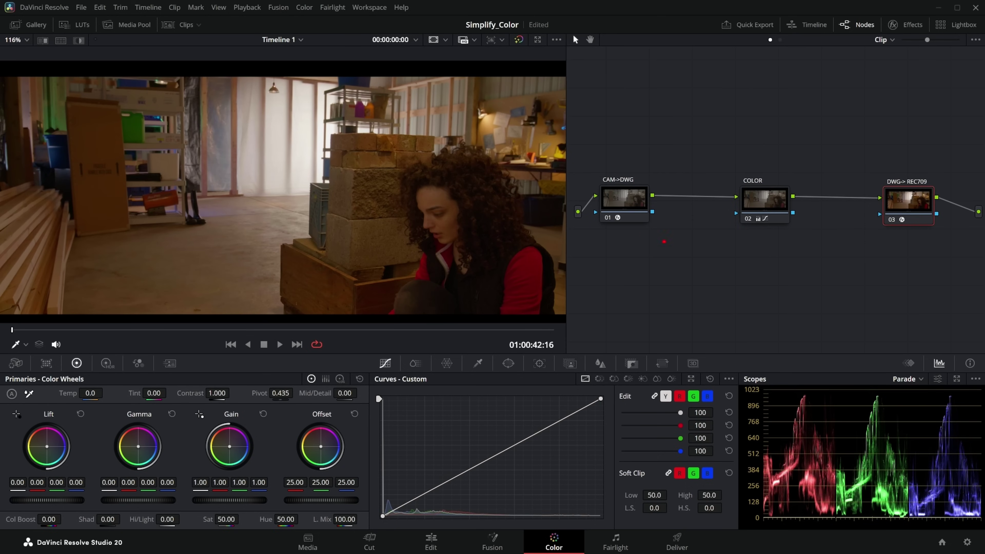
- Annotate the node graph into PREP, Color and EXPORT sections with divider lines
{"action": "mouse_move", "coordinate": [654, 87]}
{"action": "left_mouse_down"}
{"action": "mouse_move", "coordinate": [645, 348]}
{"action": "mouse_move", "coordinate": [653, 47]}
{"action": "left_mouse_up"}
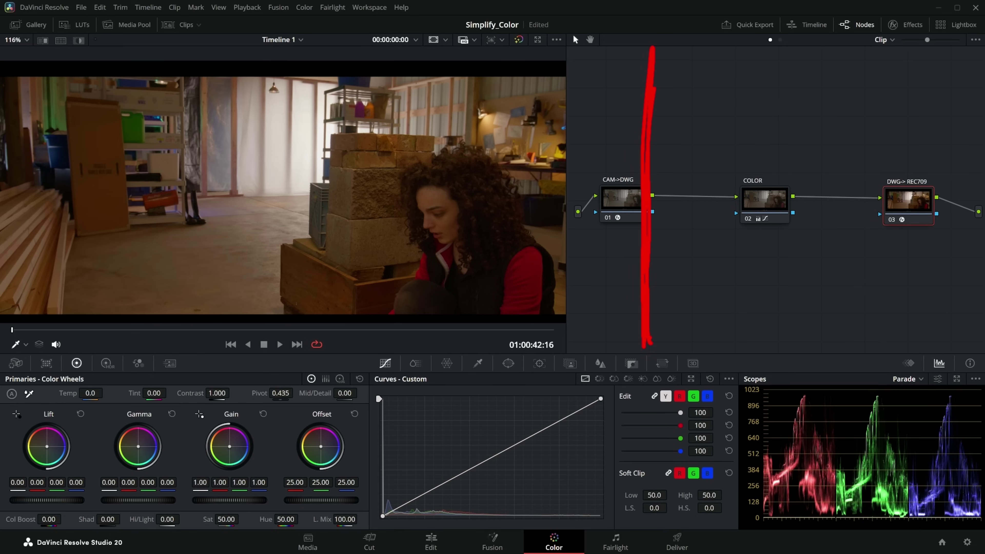
{"action": "mouse_move", "coordinate": [697, 125]}
{"action": "left_mouse_down"}
{"action": "mouse_move", "coordinate": [678, 155]}
{"action": "mouse_move", "coordinate": [708, 159]}
{"action": "mouse_move", "coordinate": [726, 140]}
{"action": "mouse_move", "coordinate": [742, 154]}
{"action": "mouse_move", "coordinate": [785, 147]}
{"action": "left_mouse_up"}
{"action": "mouse_move", "coordinate": [866, 52]}
{"action": "left_mouse_down"}
{"action": "mouse_move", "coordinate": [868, 261]}
{"action": "mouse_move", "coordinate": [875, 54]}
{"action": "left_mouse_up"}
{"action": "left_click_drag", "start_coordinate": [590, 74], "coordinate": [612, 157]}
{"action": "left_click_drag", "start_coordinate": [617, 180], "coordinate": [618, 211]}
{"action": "left_click_drag", "start_coordinate": [599, 249], "coordinate": [601, 288]}
{"action": "left_click_drag", "start_coordinate": [902, 81], "coordinate": [923, 80]}
{"action": "left_click_drag", "start_coordinate": [900, 119], "coordinate": [925, 141]}
{"action": "left_click_drag", "start_coordinate": [909, 163], "coordinate": [907, 196]}
{"action": "left_click_drag", "start_coordinate": [906, 217], "coordinate": [903, 239]}
{"action": "left_click_drag", "start_coordinate": [891, 286], "coordinate": [915, 283]}
{"action": "left_click_drag", "start_coordinate": [888, 308], "coordinate": [925, 306]}
{"action": "left_click_drag", "start_coordinate": [676, 188], "coordinate": [822, 160]}
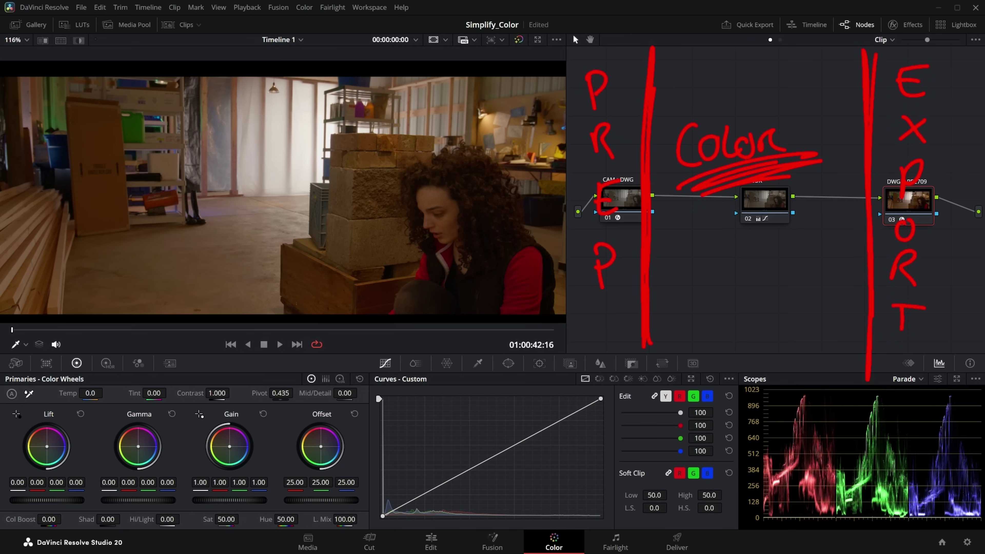
- Clear the on-screen annotations and undo the COLOR node's grade
{"action": "key", "text": "Escape"}
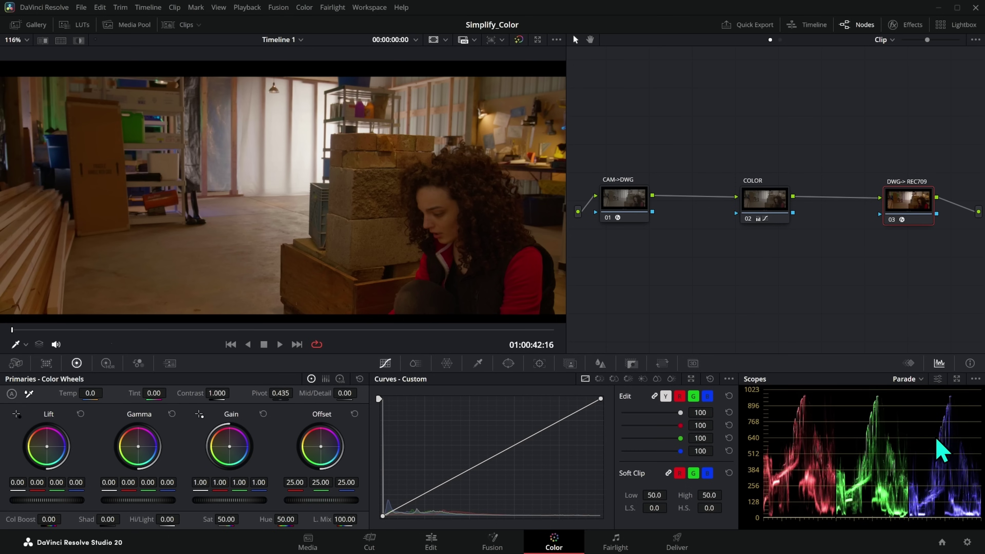
{"action": "key", "text": "Escape"}
{"action": "key", "text": "ctrl+z"}
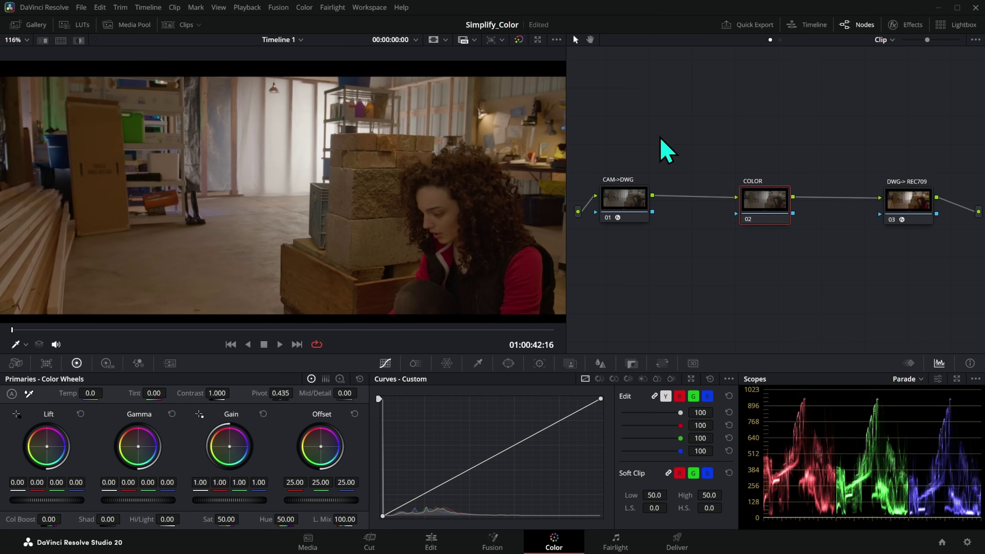
- Move the nodes aside and reset grades and nodes to a single node
{"action": "left_click_drag", "start_coordinate": [631, 213], "coordinate": [508, 282]}
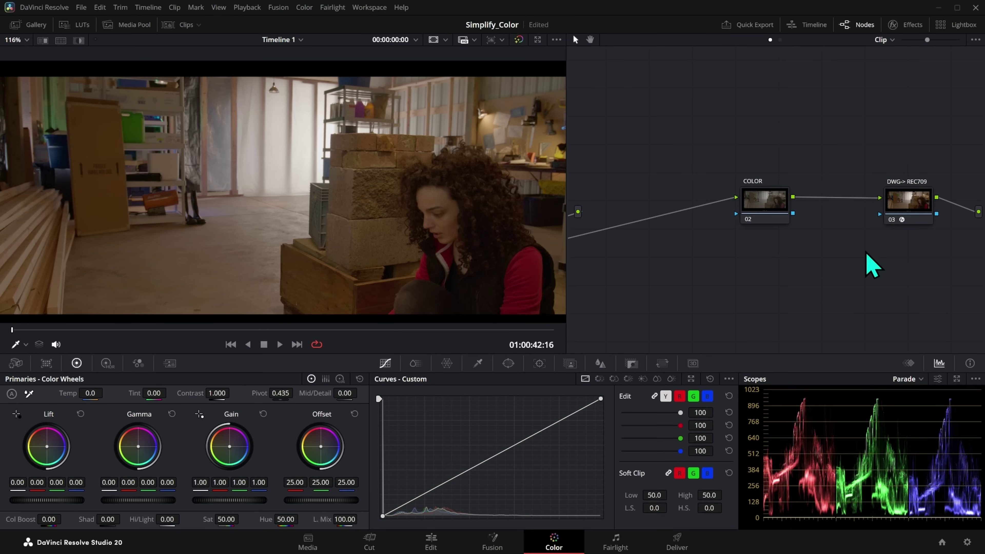
{"action": "left_click_drag", "start_coordinate": [907, 200], "coordinate": [954, 403]}
{"action": "mouse_move", "coordinate": [757, 193]}
{"action": "left_mouse_down"}
{"action": "mouse_move", "coordinate": [767, 185]}
{"action": "mouse_move", "coordinate": [752, 186]}
{"action": "left_mouse_up"}
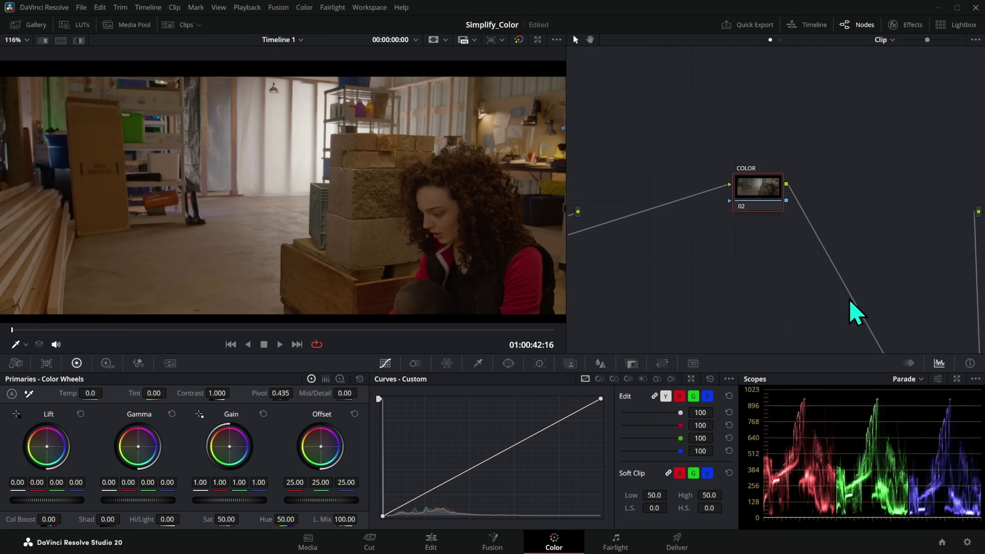
{"action": "right_click", "coordinate": [821, 190]}
{"action": "left_click", "coordinate": [841, 200]}
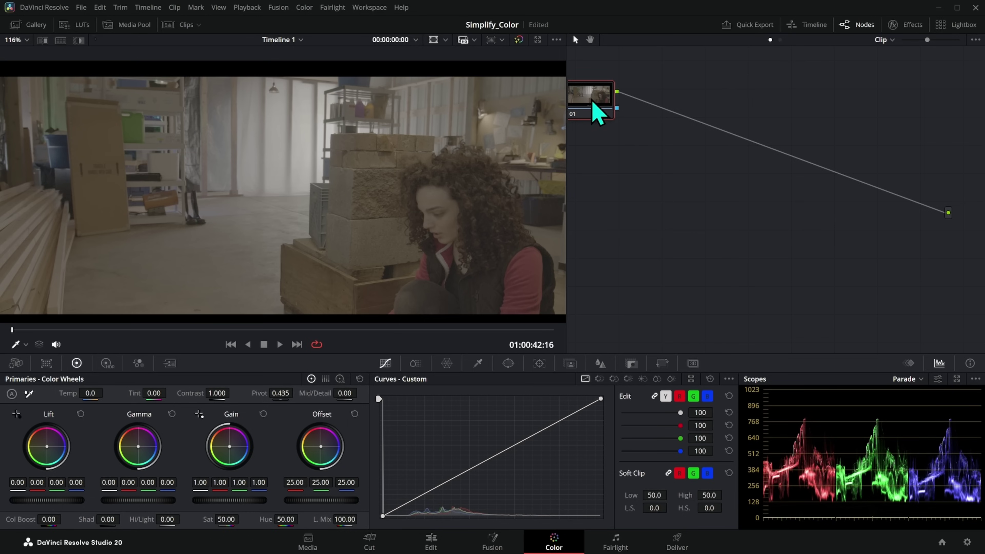
- Centre node 01 and open the color science options in Project Settings' Color Management
{"action": "left_click_drag", "start_coordinate": [593, 103], "coordinate": [708, 168]}
{"action": "key", "text": "shift+9"}
{"action": "left_click", "coordinate": [531, 114]}
- Choose DaVinci YRGB Color Managed and HDR DaVinci Wide Gamut Intermediate, save, and show the clip strip
{"action": "left_click", "coordinate": [518, 137]}
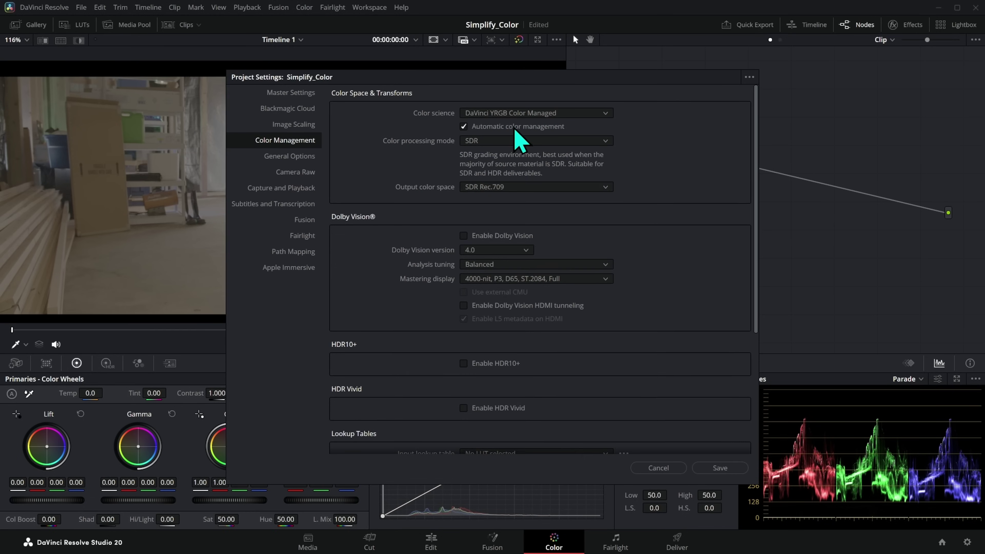
{"action": "left_click", "coordinate": [547, 140]}
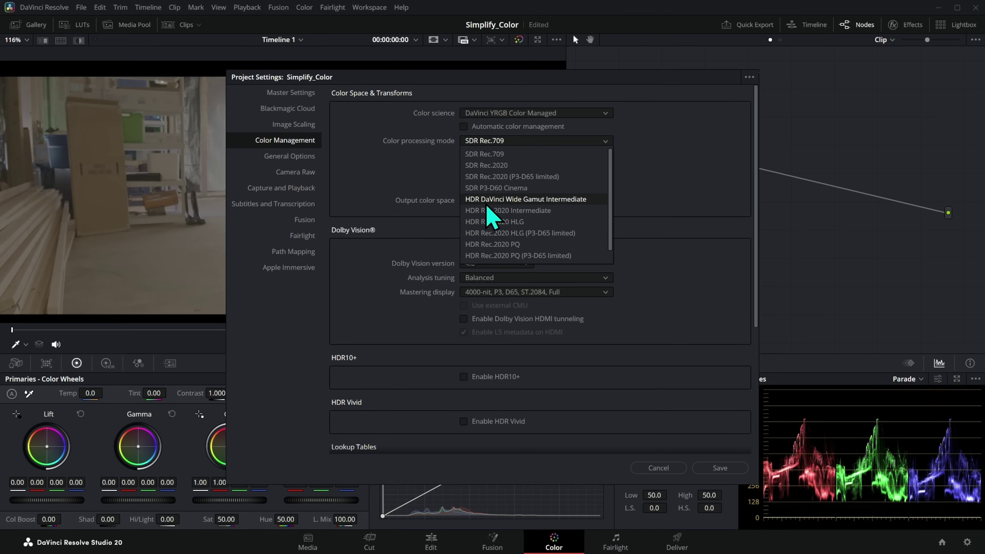
{"action": "left_click", "coordinate": [572, 202]}
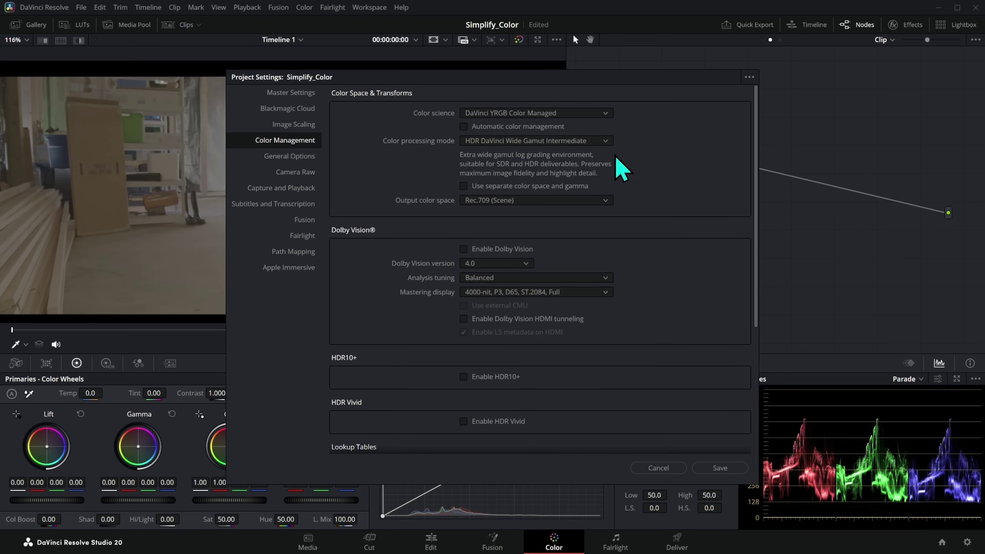
{"action": "left_click", "coordinate": [721, 469]}
{"action": "left_click", "coordinate": [185, 24]}
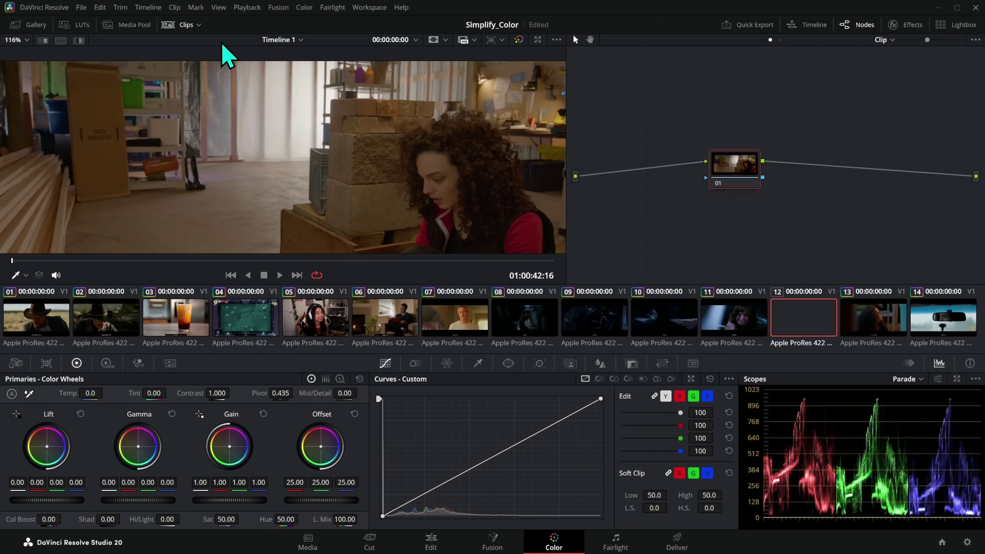
- Check clip 12's Input Color Space options without changing anything
{"action": "right_click", "coordinate": [798, 315]}
{"action": "mouse_move", "coordinate": [845, 285]}
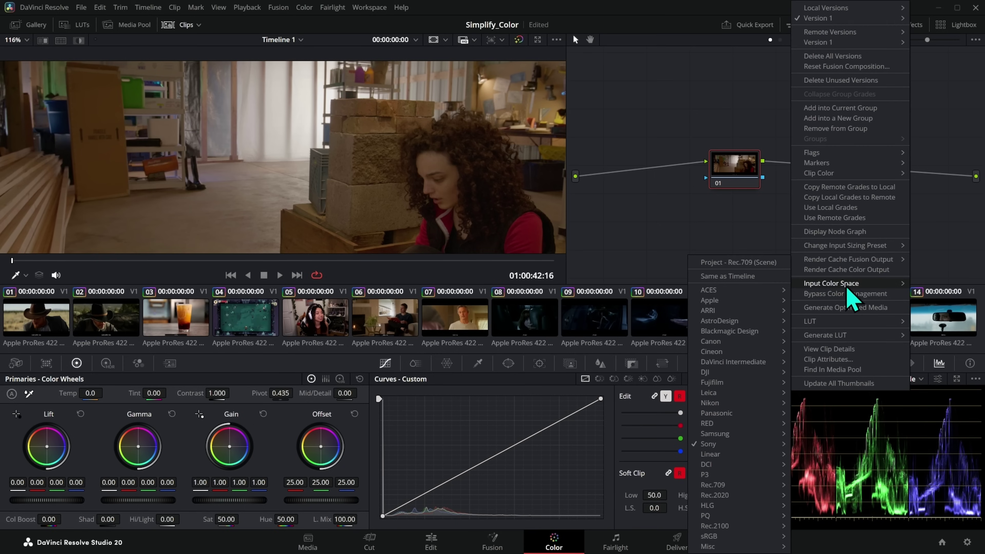
{"action": "mouse_move", "coordinate": [762, 444]}
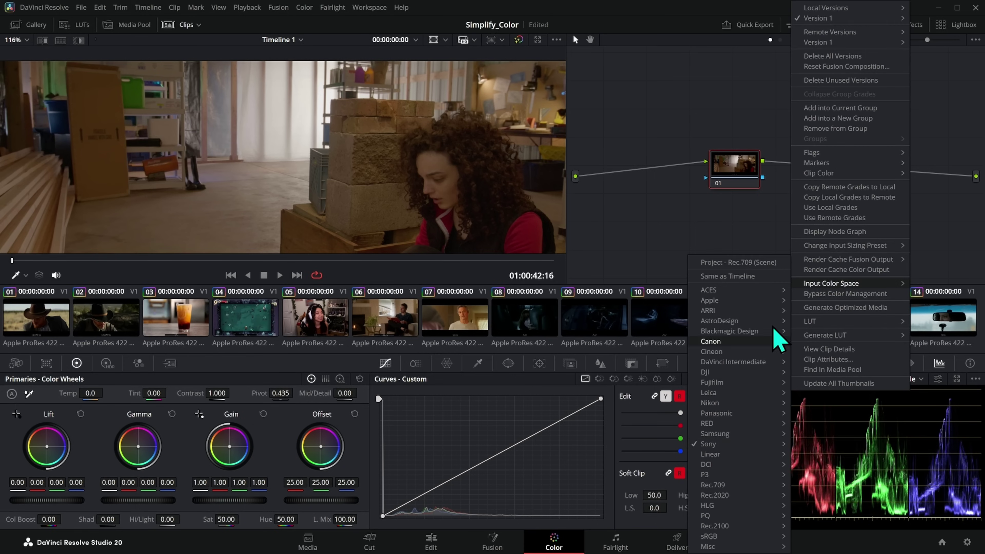
{"action": "left_click", "coordinate": [709, 211]}
- Drag Color Space Transform from the Effects library onto node 01, then recheck clip 12's input color space
{"action": "left_click", "coordinate": [916, 24]}
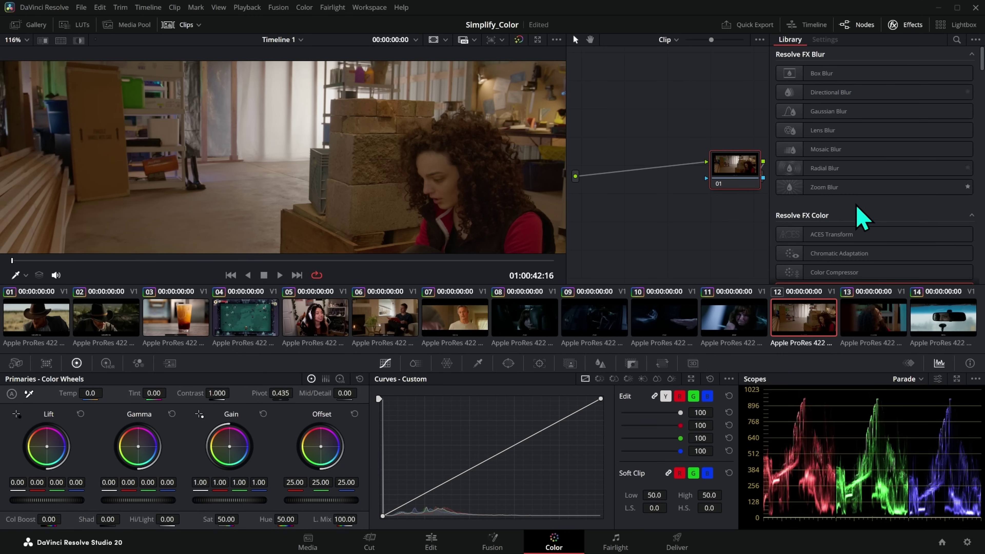
{"action": "scroll", "coordinate": [798, 198], "scroll_direction": "down", "scroll_amount": 5}
{"action": "left_click_drag", "start_coordinate": [798, 198], "coordinate": [683, 155]}
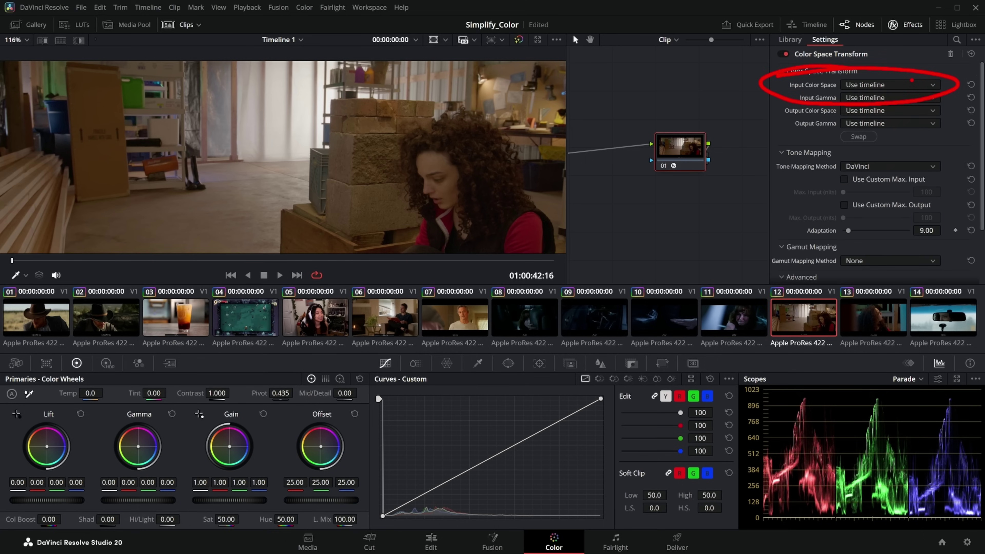
{"action": "right_click", "coordinate": [795, 325]}
{"action": "mouse_move", "coordinate": [853, 283]}
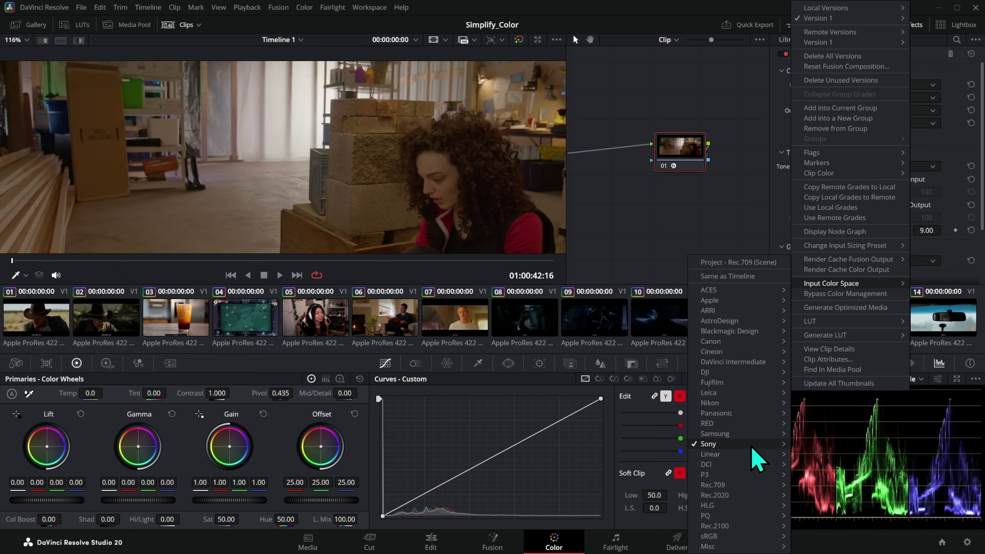
{"action": "mouse_move", "coordinate": [752, 445]}
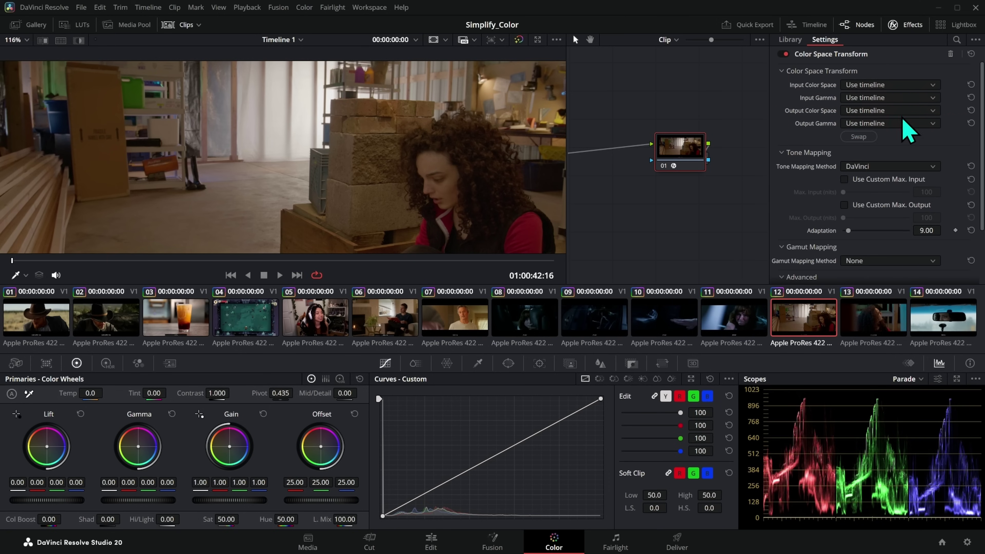
- Close Project Settings and select the CAM->DWG and DWG->REC709 nodes to review their transforms
{"action": "left_click", "coordinate": [967, 542]}
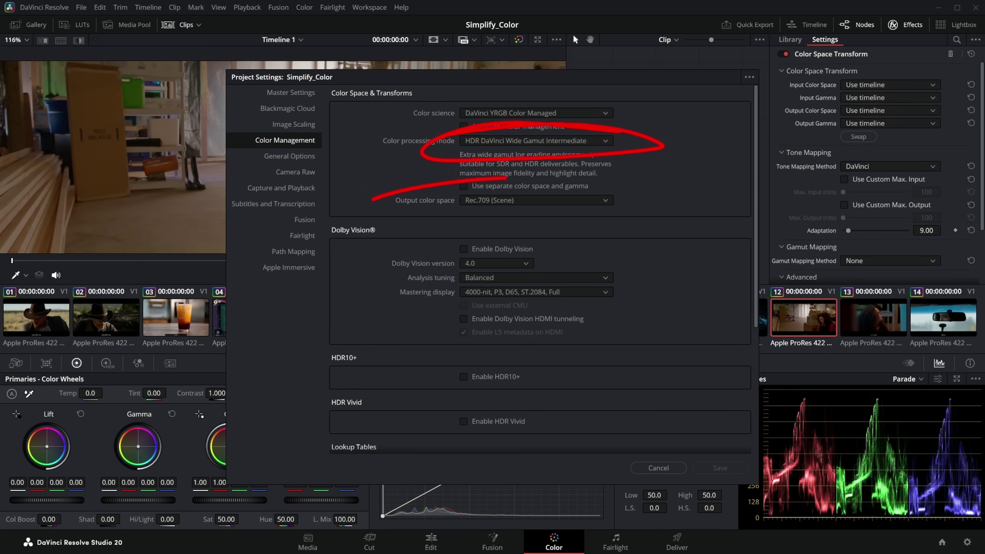
{"action": "left_click", "coordinate": [720, 467]}
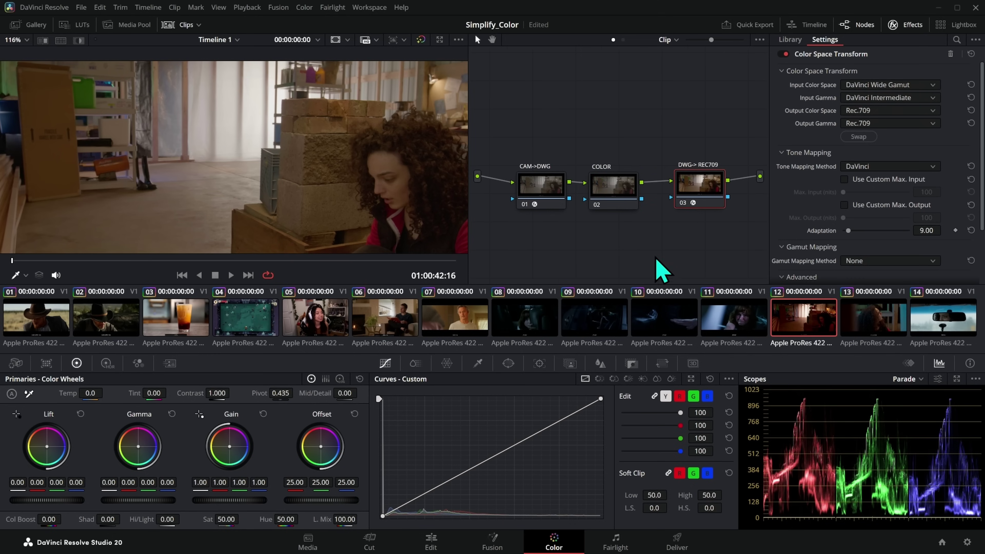
{"action": "mouse_move", "coordinate": [553, 197]}
{"action": "left_mouse_down"}
{"action": "mouse_move", "coordinate": [540, 218]}
{"action": "mouse_move", "coordinate": [548, 218]}
{"action": "mouse_move", "coordinate": [541, 189]}
{"action": "left_mouse_up"}
{"action": "left_click_drag", "start_coordinate": [703, 189], "coordinate": [716, 190]}
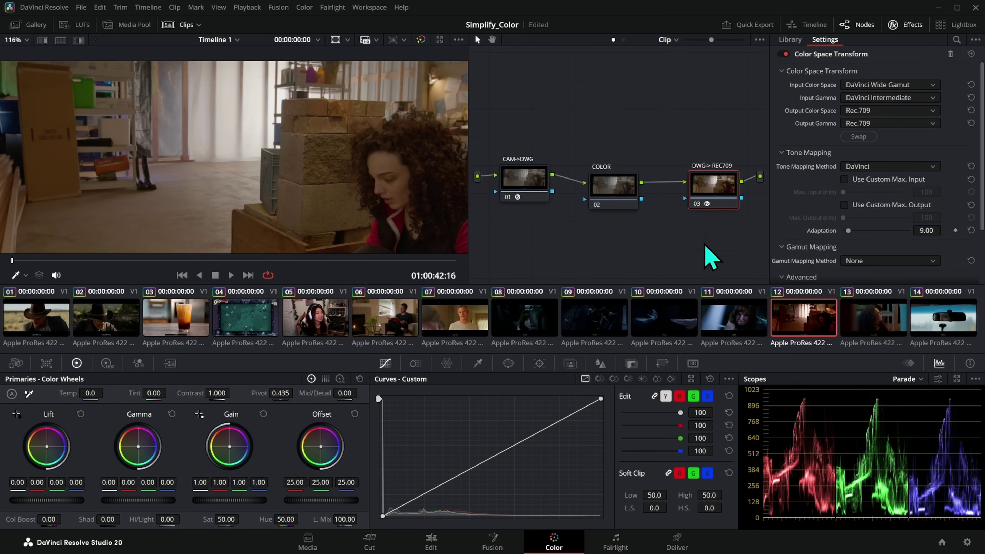
- In Color Management, pick DaVinci YRGB Color Managed with HDR DaVinci Wide Gamut Intermediate, then save
{"action": "left_click", "coordinate": [967, 543]}
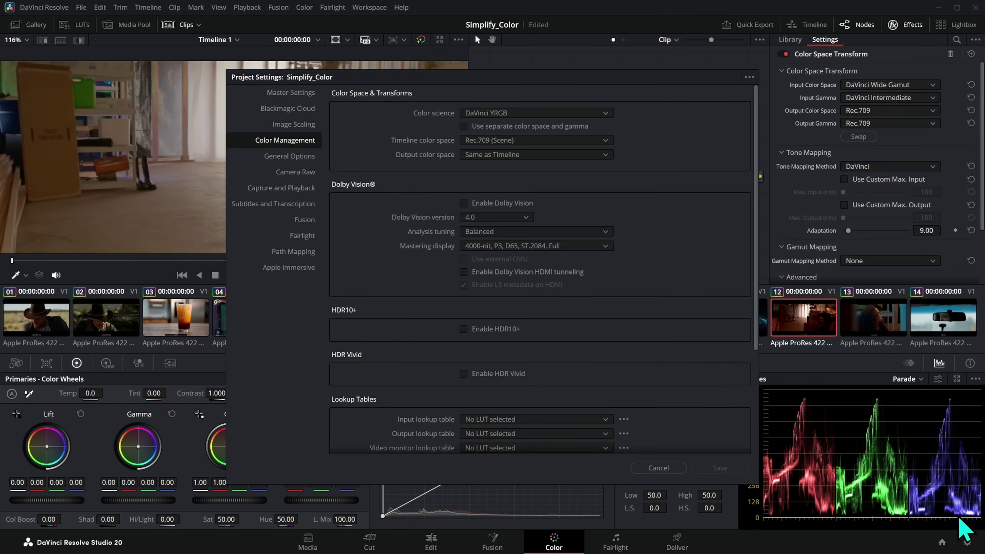
{"action": "left_click", "coordinate": [596, 113]}
{"action": "left_click", "coordinate": [563, 138]}
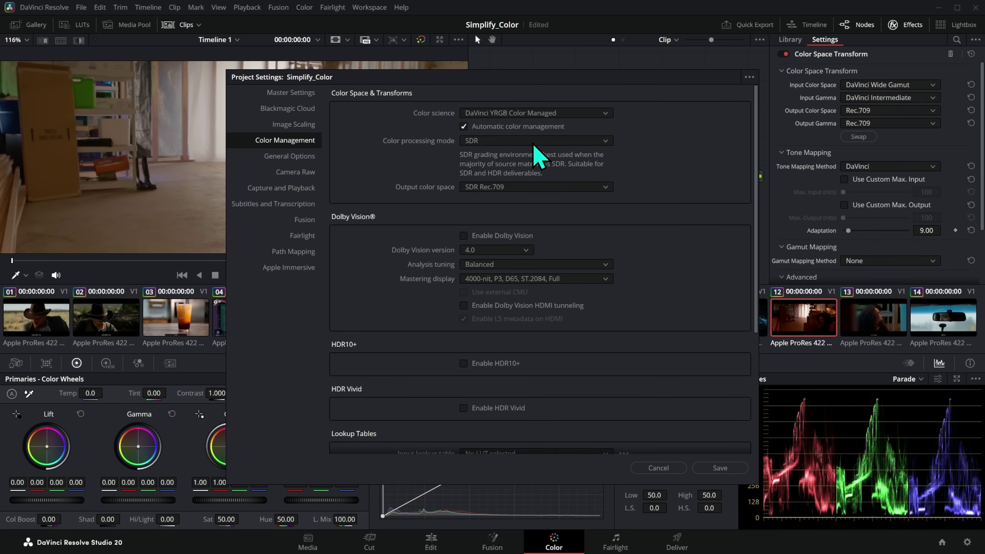
{"action": "left_click", "coordinate": [547, 142]}
{"action": "left_click", "coordinate": [601, 199]}
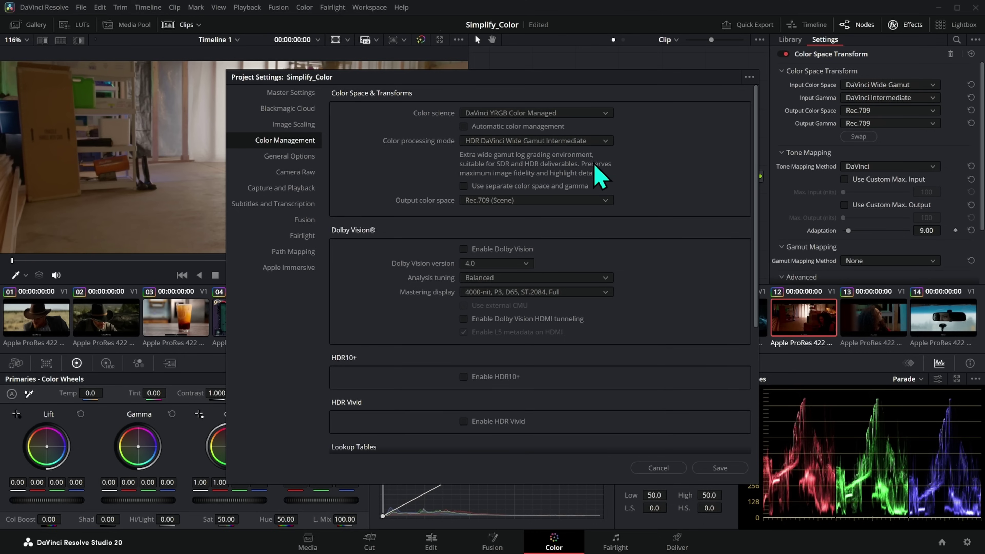
{"action": "left_click", "coordinate": [722, 469]}
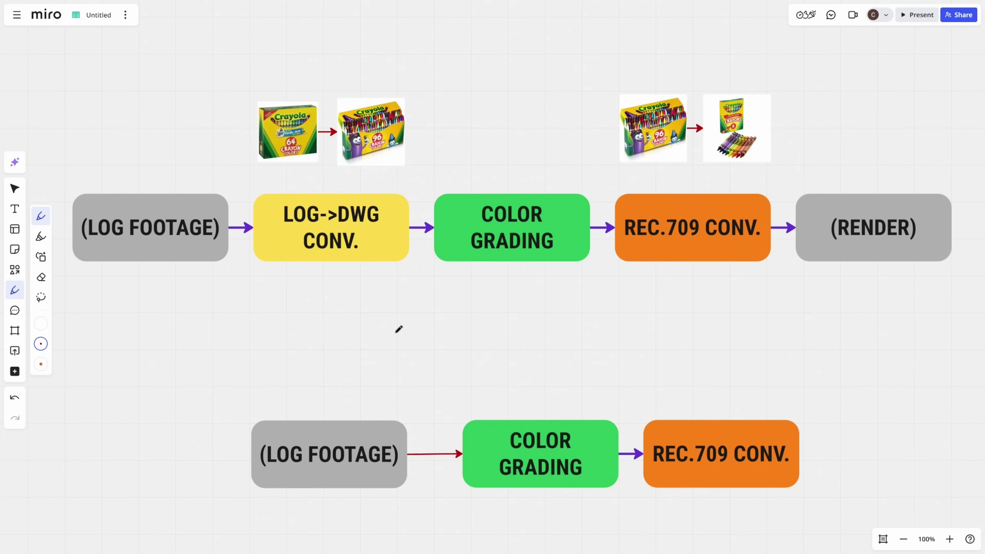
- Circle COLOR GRADING in red and place the copied (LOG FOOTAGE) box below the diagram
{"action": "left_click_drag", "start_coordinate": [141, 284], "coordinate": [869, 287]}
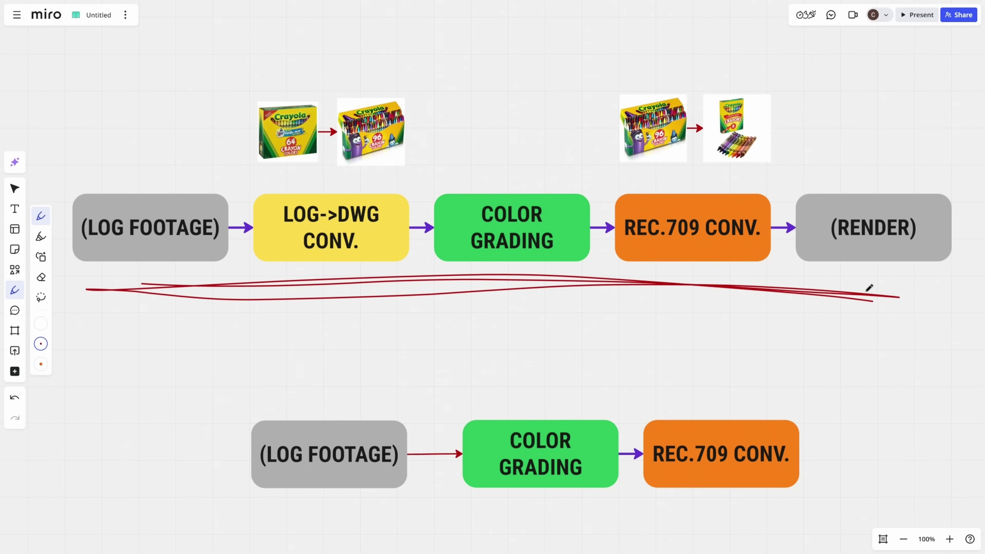
{"action": "key", "text": "ctrl+z"}
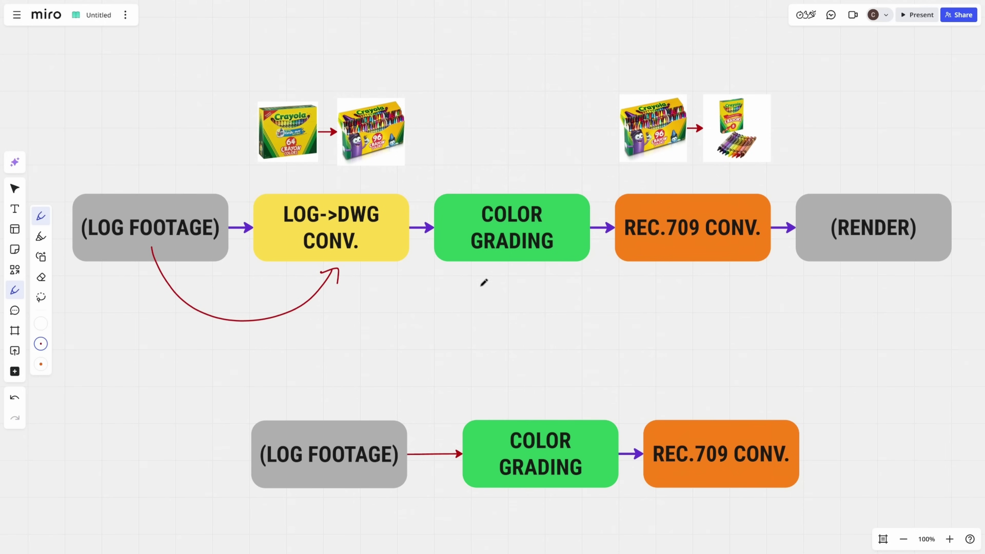
{"action": "mouse_move", "coordinate": [457, 294]}
{"action": "left_mouse_down"}
{"action": "mouse_move", "coordinate": [448, 303]}
{"action": "mouse_move", "coordinate": [456, 287]}
{"action": "mouse_move", "coordinate": [441, 233]}
{"action": "left_mouse_up"}
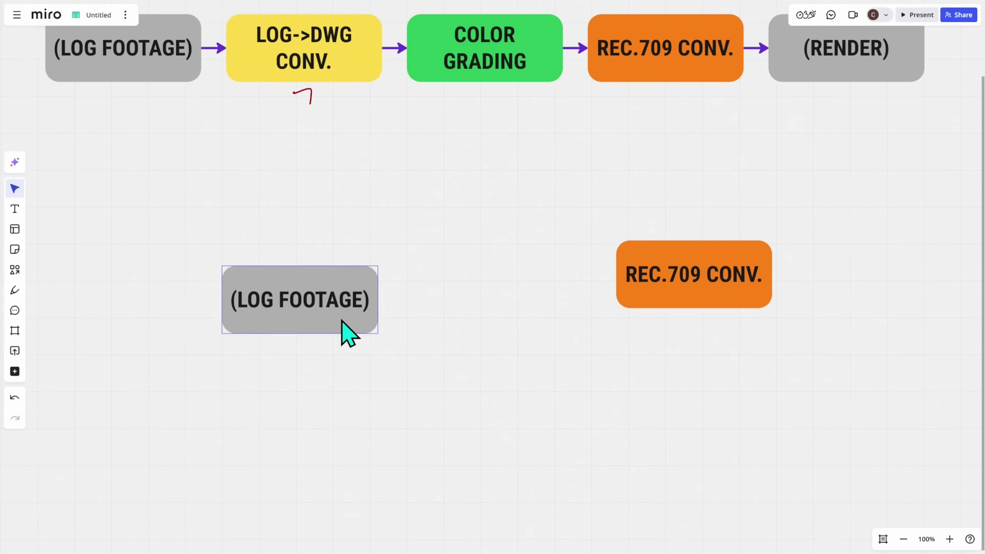
{"action": "left_click_drag", "start_coordinate": [341, 322], "coordinate": [376, 322]}
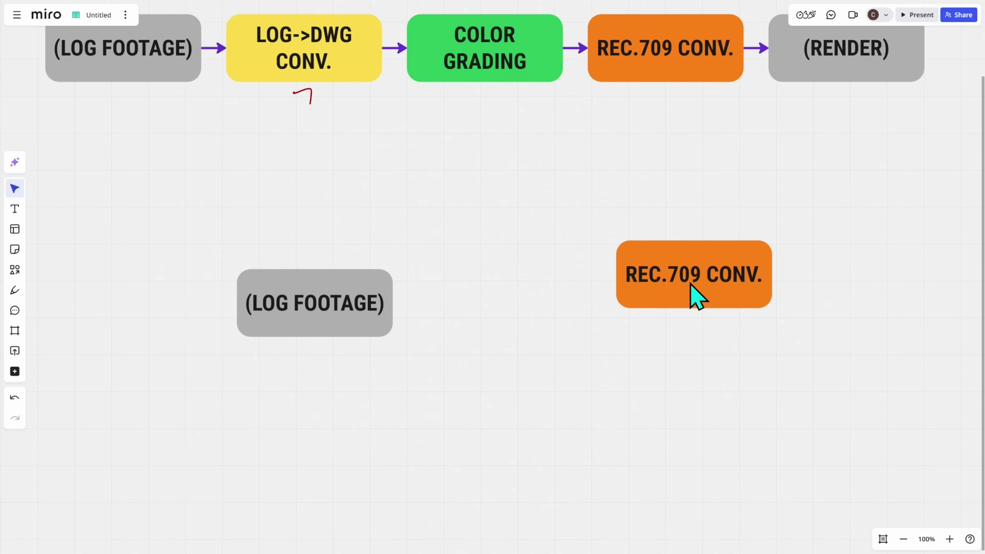
- Place REC.709 CONV. beside (LOG FOOTAGE) and link them with a red arrow
{"action": "left_click_drag", "start_coordinate": [690, 281], "coordinate": [522, 313]}
{"action": "key", "text": "l"}
{"action": "left_click_drag", "start_coordinate": [393, 303], "coordinate": [437, 303]}
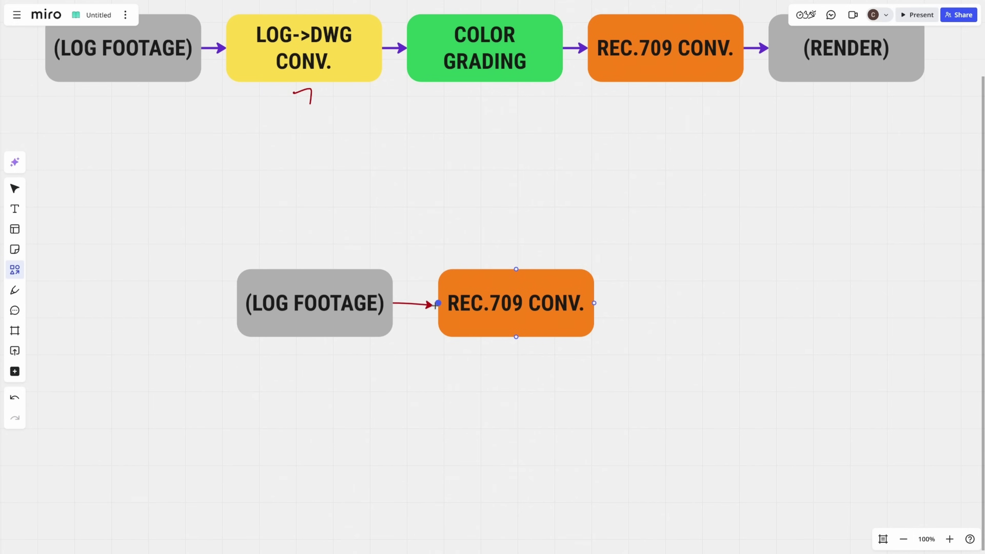
{"action": "key", "text": "h"}
{"action": "left_click", "coordinate": [55, 201]}
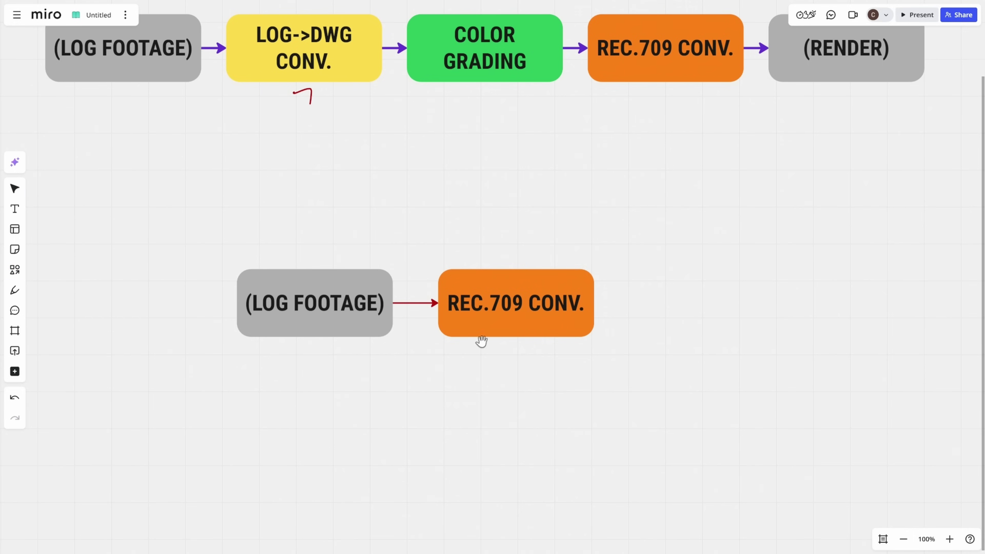
{"action": "scroll", "coordinate": [747, 357], "scroll_direction": "up", "scroll_amount": 1}
- Paste COLOR GRADING, connect and align it after REC.709 CONV., then circle REC.709 CONV. in red
{"action": "key", "text": "ctrl+v"}
{"action": "key", "text": "l"}
{"action": "left_click_drag", "start_coordinate": [594, 330], "coordinate": [641, 330]}
{"action": "left_click_drag", "start_coordinate": [685, 358], "coordinate": [686, 352]}
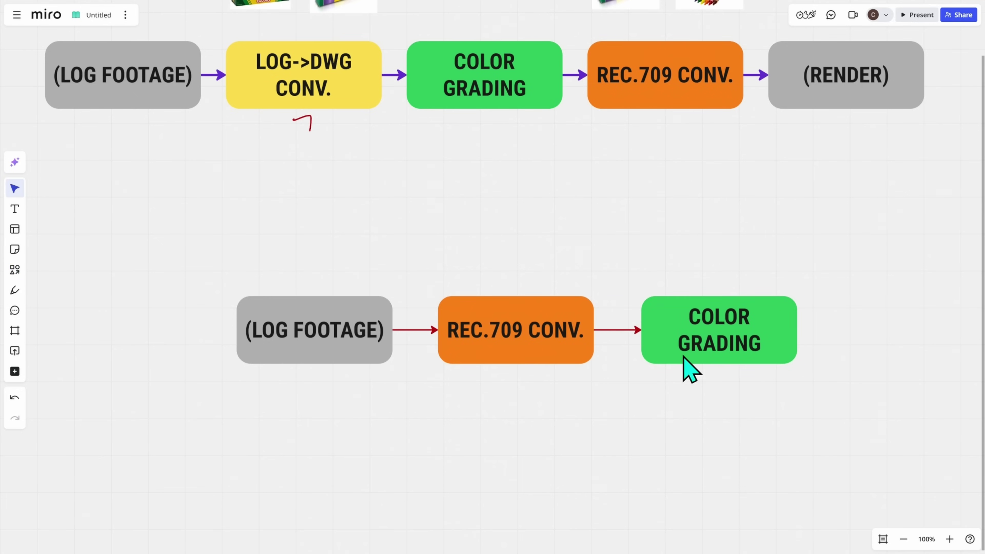
{"action": "scroll", "coordinate": [677, 410], "scroll_direction": "right", "scroll_amount": 2}
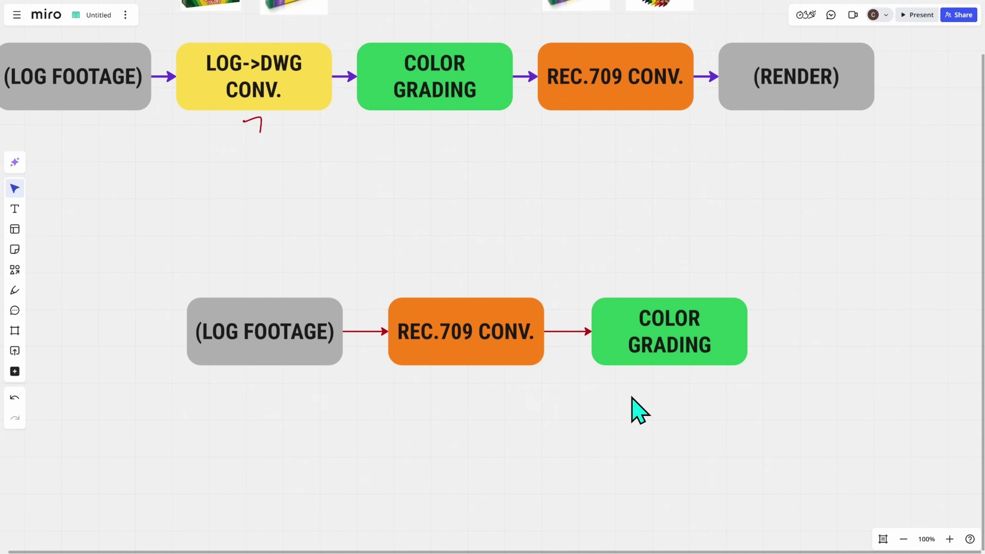
{"action": "left_click", "coordinate": [14, 290]}
{"action": "mouse_move", "coordinate": [401, 297]}
{"action": "left_mouse_down"}
{"action": "mouse_move", "coordinate": [560, 318]}
{"action": "mouse_move", "coordinate": [460, 259]}
{"action": "left_mouse_up"}
- Undo the red loop, set color science to DaVinci YRGB, and save the settings
{"action": "key", "text": "ctrl+z"}
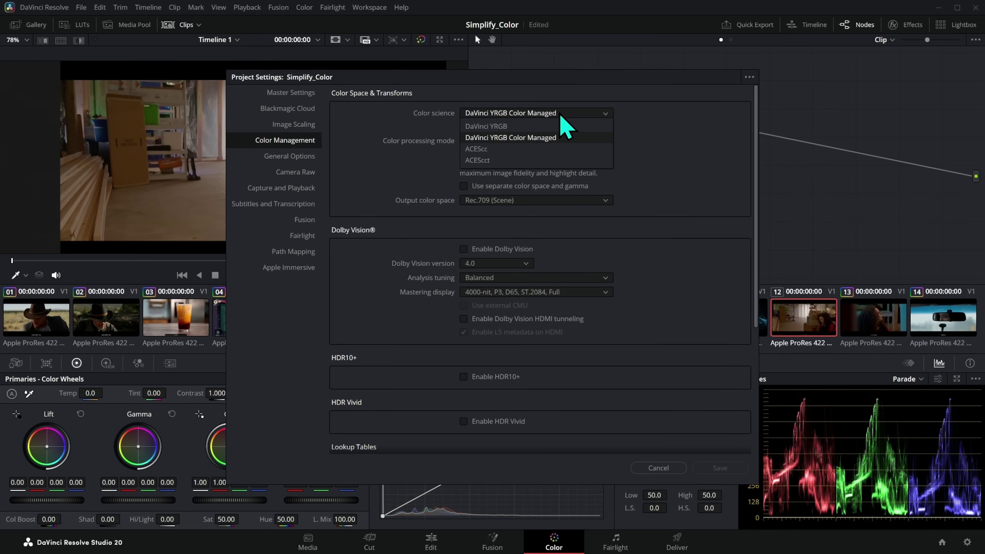
{"action": "left_click", "coordinate": [539, 129]}
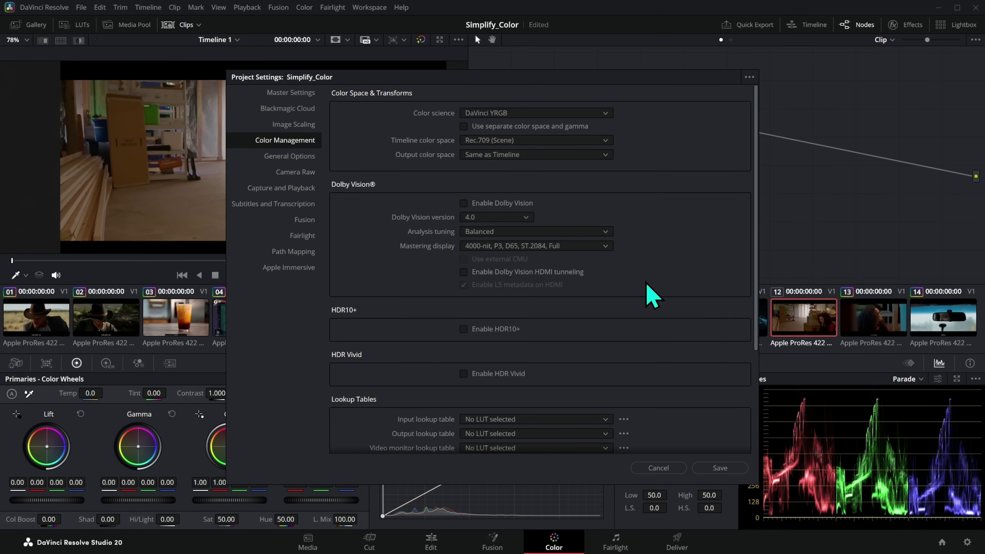
{"action": "left_click", "coordinate": [720, 468]}
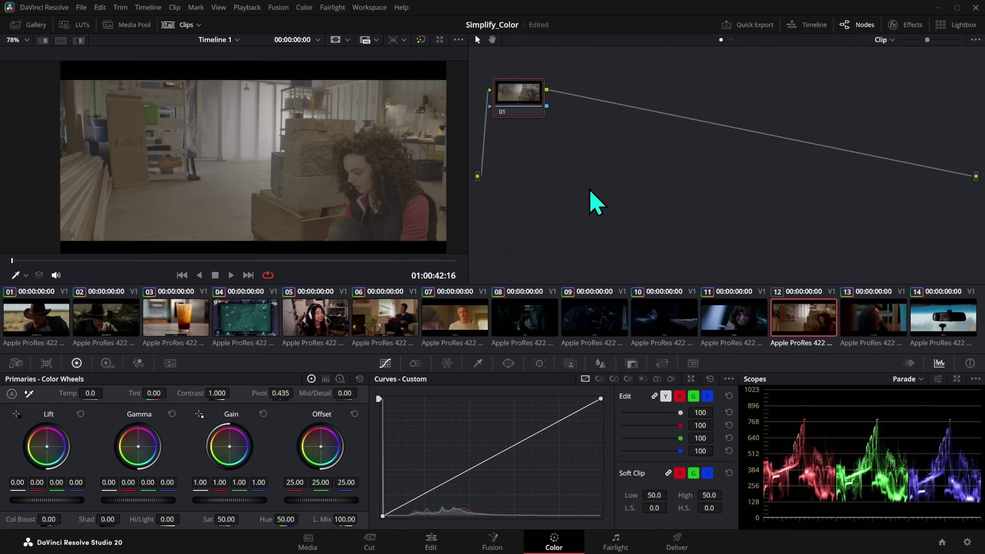
- Save the project and apply the Sony SLog3SGamut3.CineToLC-709 LUT to node 01
{"action": "key", "text": "ctrl+s"}
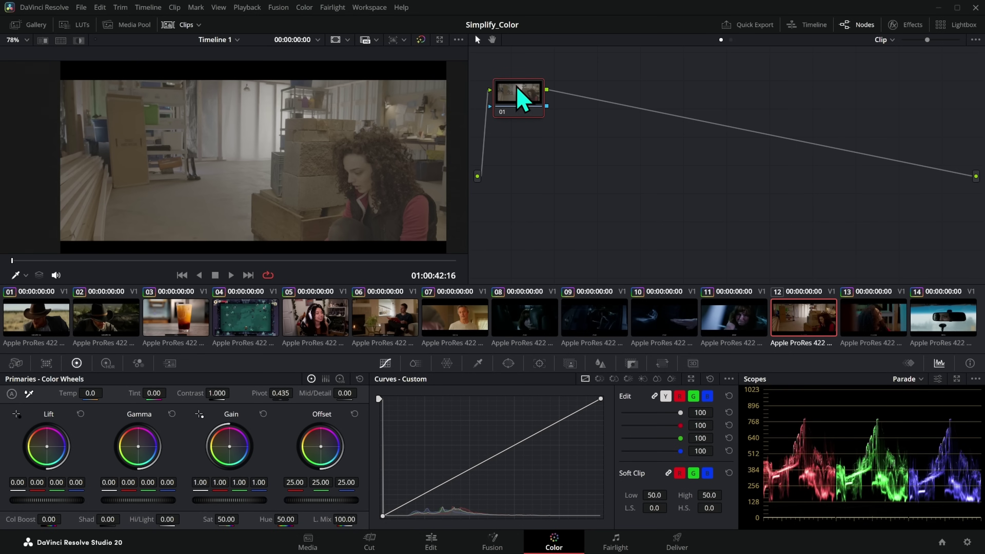
{"action": "right_click", "coordinate": [518, 112]}
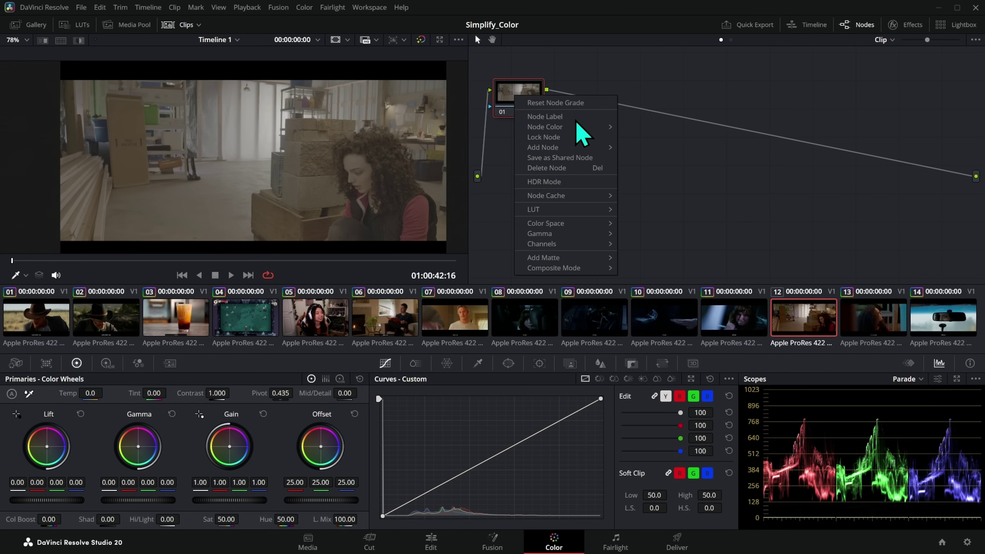
{"action": "mouse_move", "coordinate": [582, 212]}
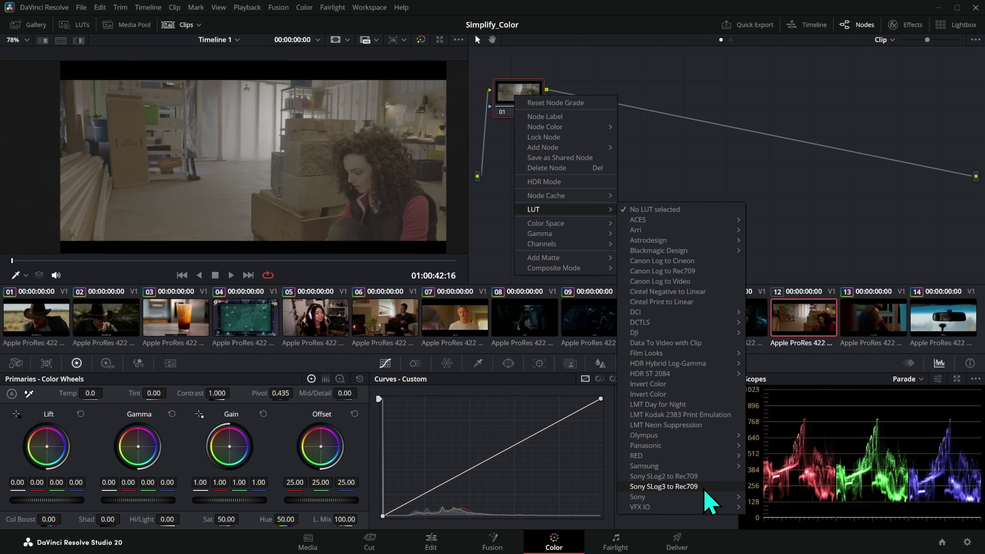
{"action": "left_click", "coordinate": [679, 486]}
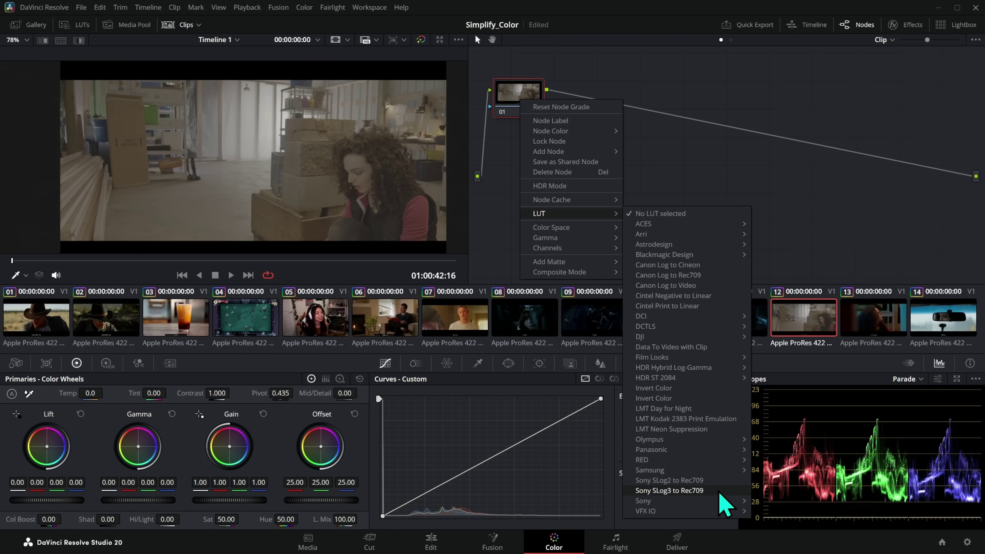
{"action": "mouse_move", "coordinate": [729, 501]}
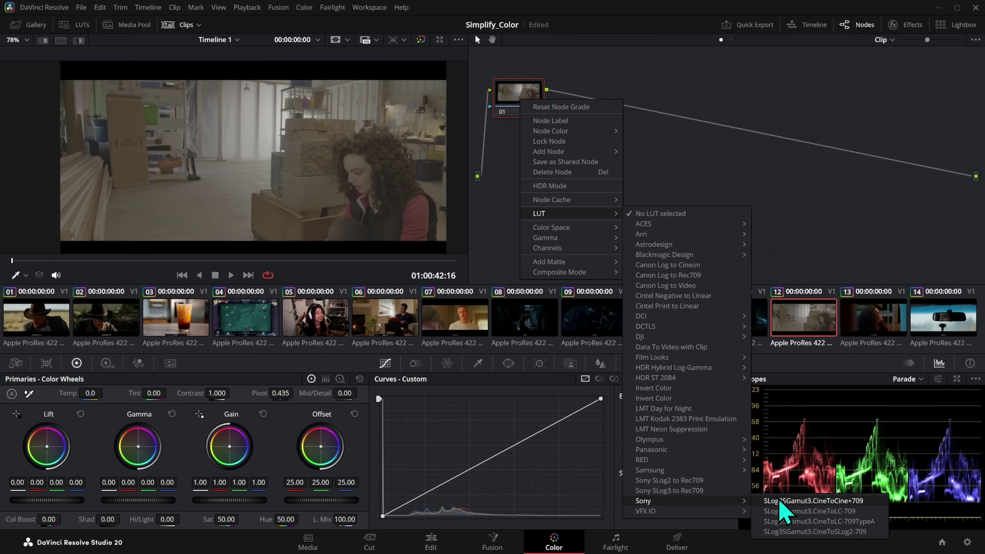
{"action": "left_click", "coordinate": [863, 516]}
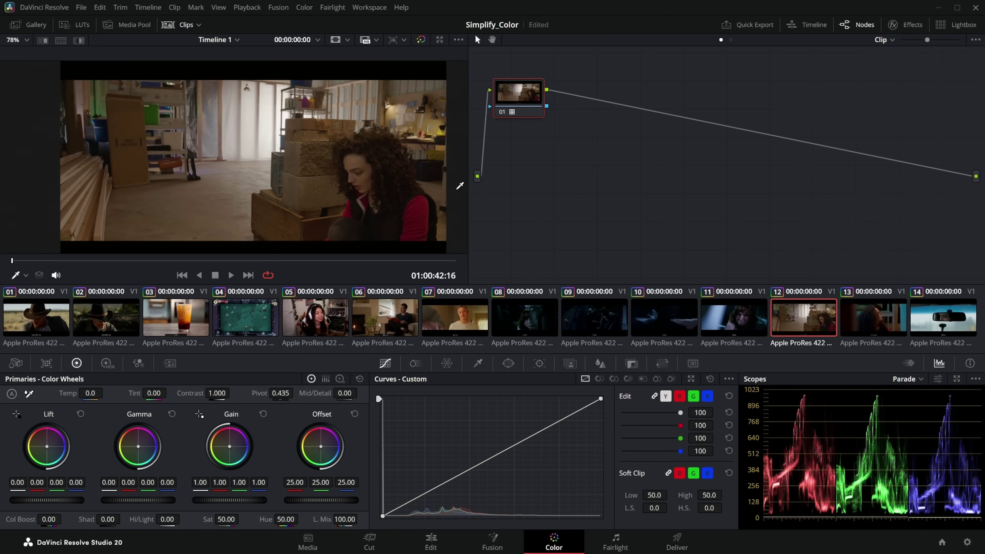
- Label node 01 Slog3->Rec709 and reposition it in the node graph
{"action": "right_click", "coordinate": [525, 101]}
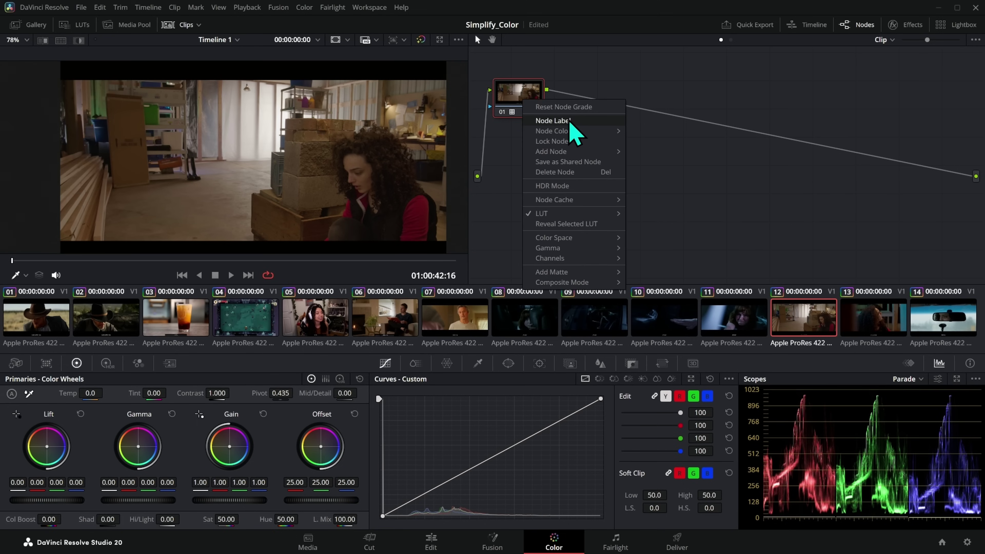
{"action": "left_click", "coordinate": [569, 124]}
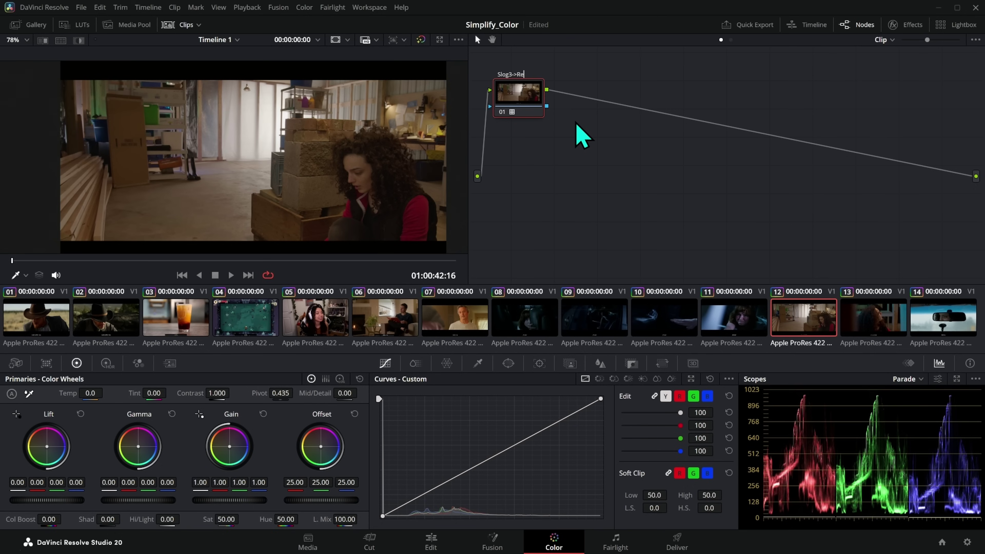
{"action": "left_click_drag", "start_coordinate": [528, 109], "coordinate": [552, 139]}
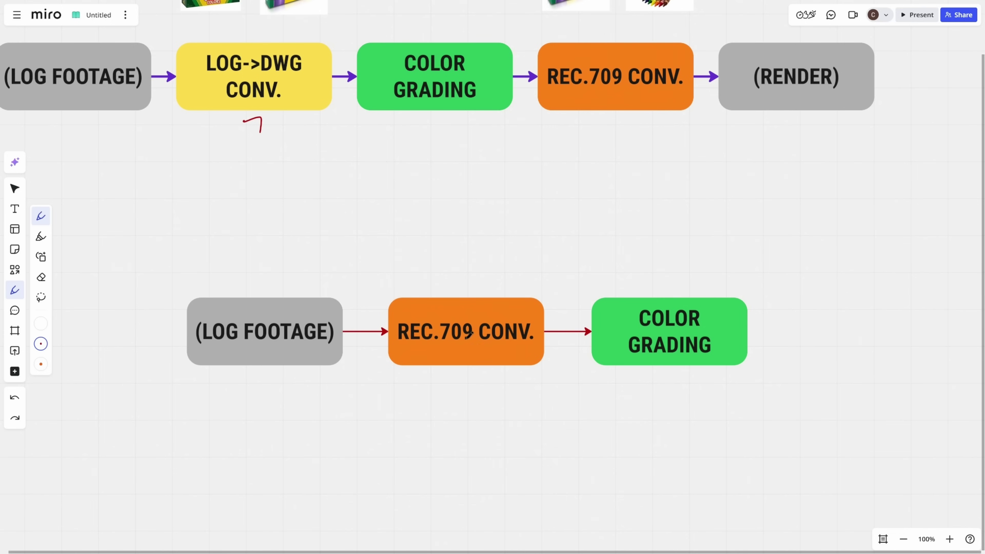
- Circle REC.709 CONV. and COLOR GRADING in red on Miro, then move the Slog3->Rec709 node right
{"action": "mouse_move", "coordinate": [361, 333]}
{"action": "left_mouse_down"}
{"action": "mouse_move", "coordinate": [565, 330]}
{"action": "mouse_move", "coordinate": [511, 396]}
{"action": "mouse_move", "coordinate": [572, 348]}
{"action": "left_mouse_up"}
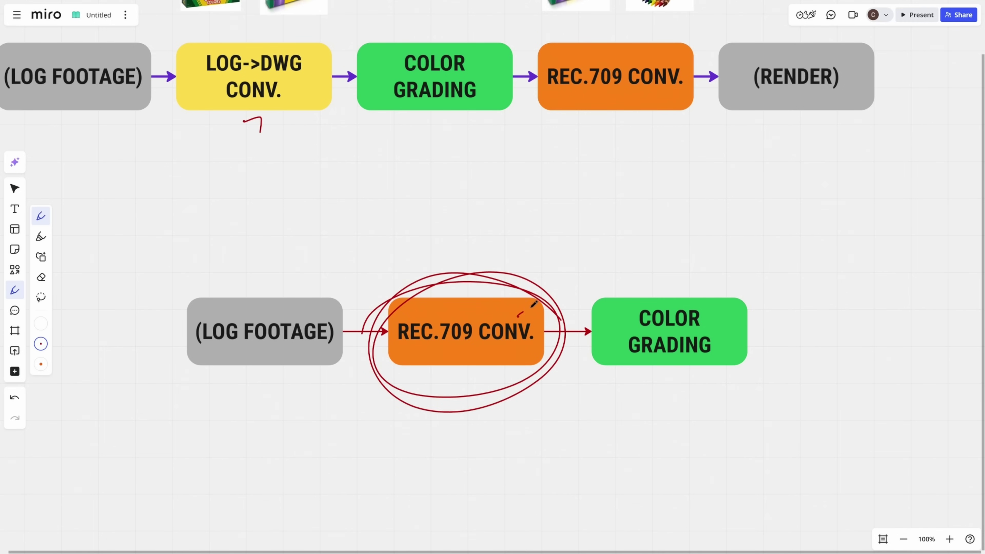
{"action": "left_click_drag", "start_coordinate": [631, 287], "coordinate": [628, 310]}
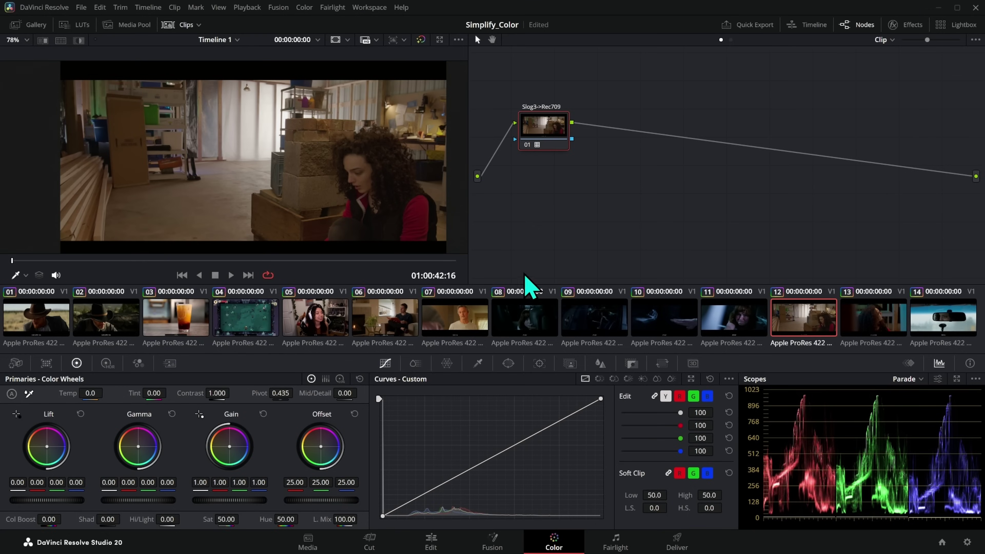
{"action": "left_click_drag", "start_coordinate": [543, 128], "coordinate": [840, 149]}
- Add a serial node after the LUT, delete it, and try a node before the LUT instead
{"action": "key", "text": "alt+s"}
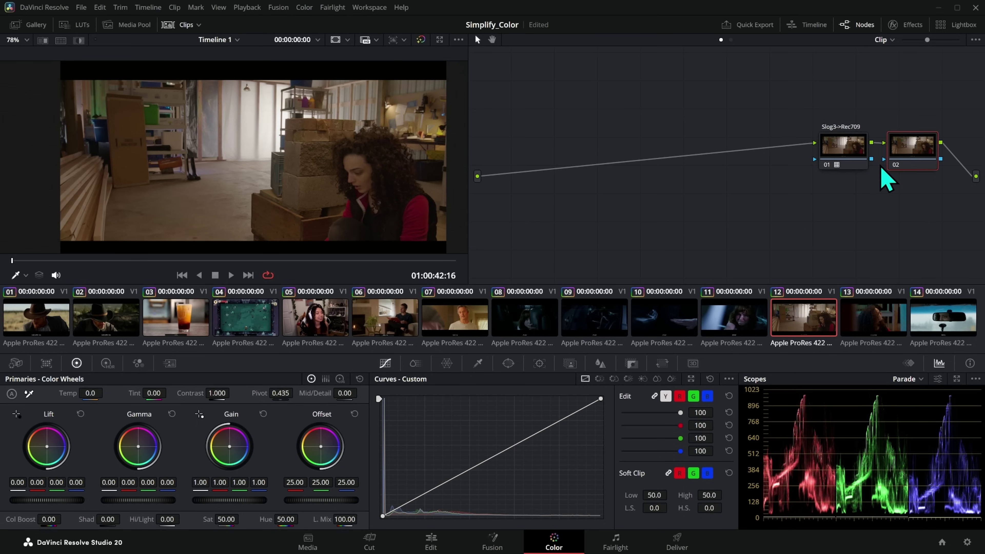
{"action": "key", "text": "Delete"}
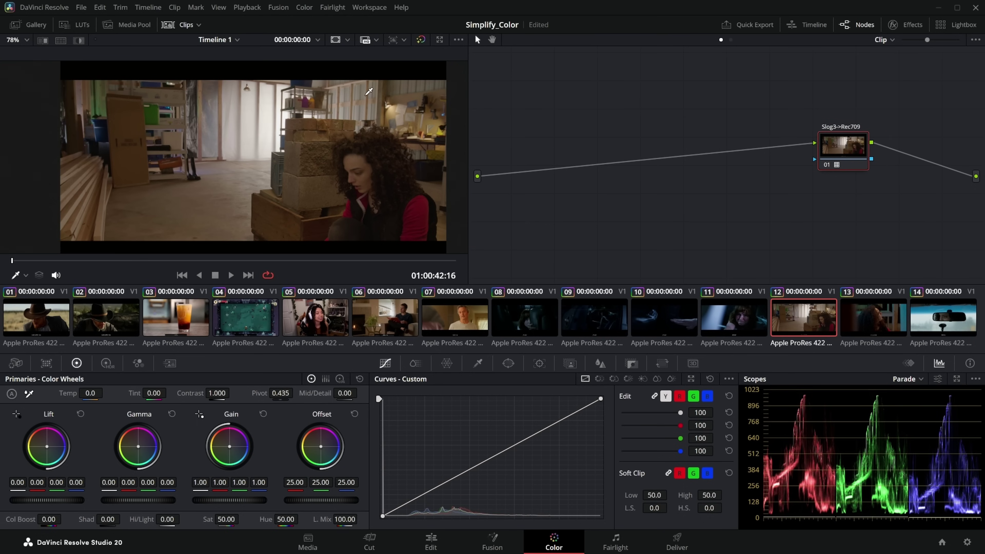
{"action": "key", "text": "shift+s"}
{"action": "left_click_drag", "start_coordinate": [604, 194], "coordinate": [592, 163]}
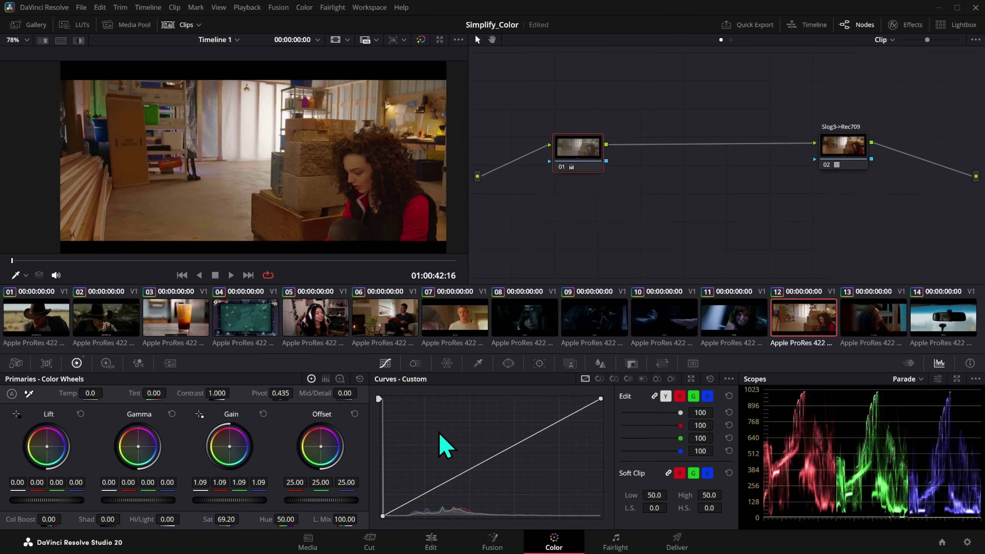
- Tweak the custom curve, inspect Slog3->Rec709, and undo back to the LUT node plus empty node 02
{"action": "left_click_drag", "start_coordinate": [536, 433], "coordinate": [536, 428]}
{"action": "left_click", "coordinate": [431, 490]}
{"action": "left_click_drag", "start_coordinate": [851, 165], "coordinate": [853, 167]}
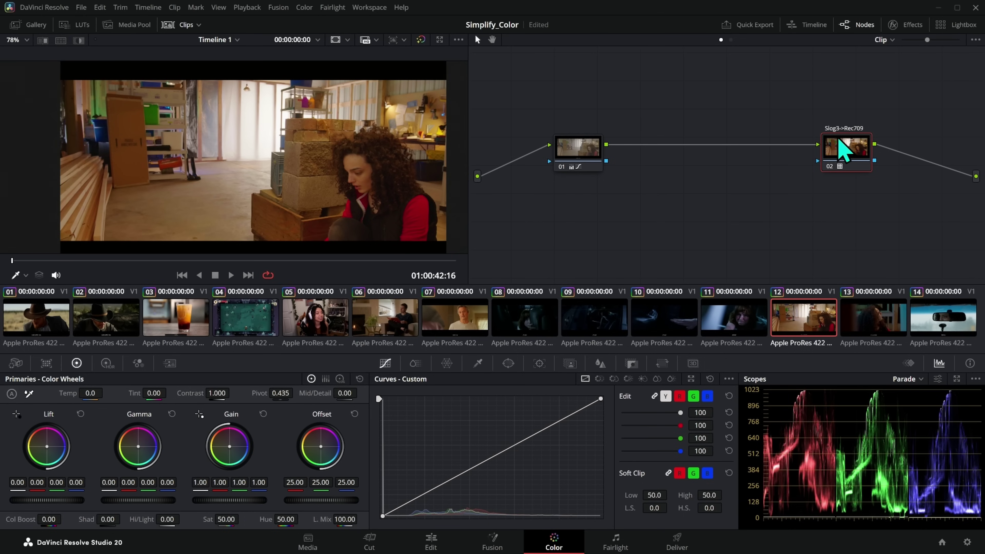
{"action": "key", "text": "ctrl+z"}
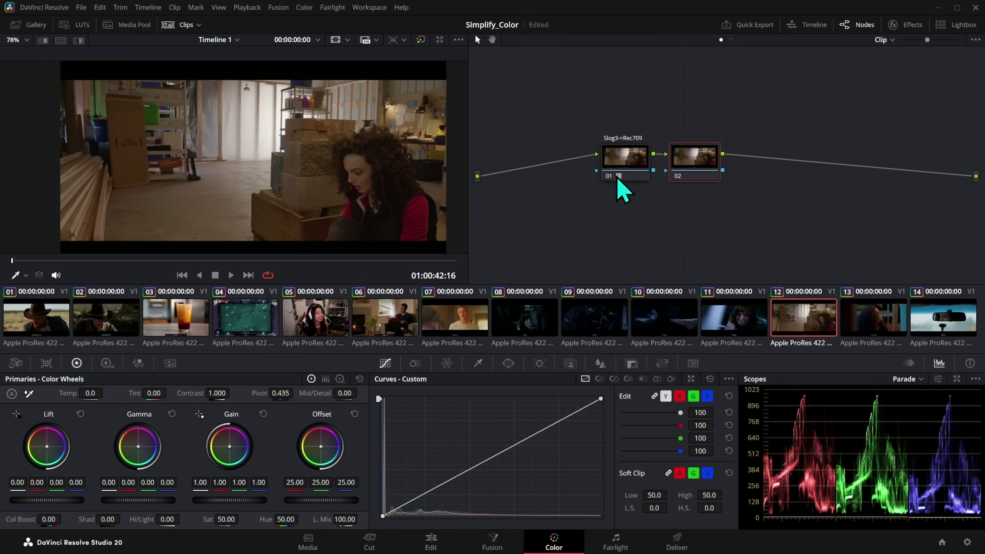
- Apply the Rec709 Kodak 2383 D60 film-look LUT to node 02, after the Slog3->Rec709 node
{"action": "right_click", "coordinate": [698, 167]}
{"action": "mouse_move", "coordinate": [767, 272]}
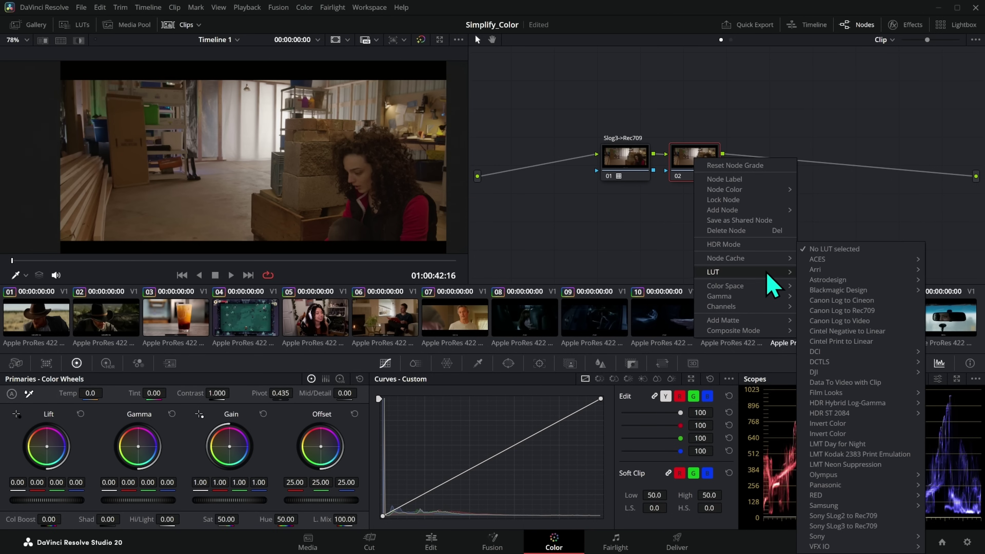
{"action": "mouse_move", "coordinate": [874, 396]}
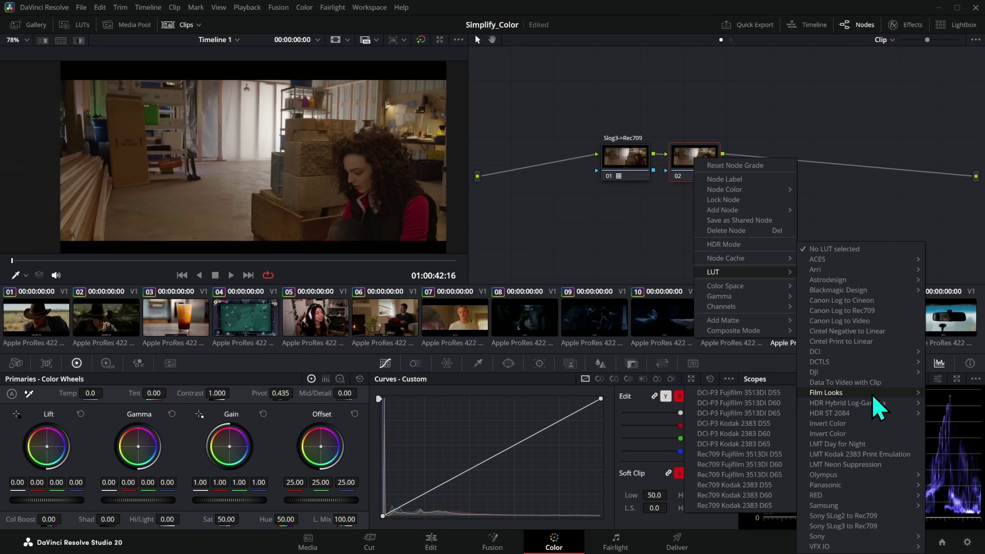
{"action": "left_click", "coordinate": [780, 496]}
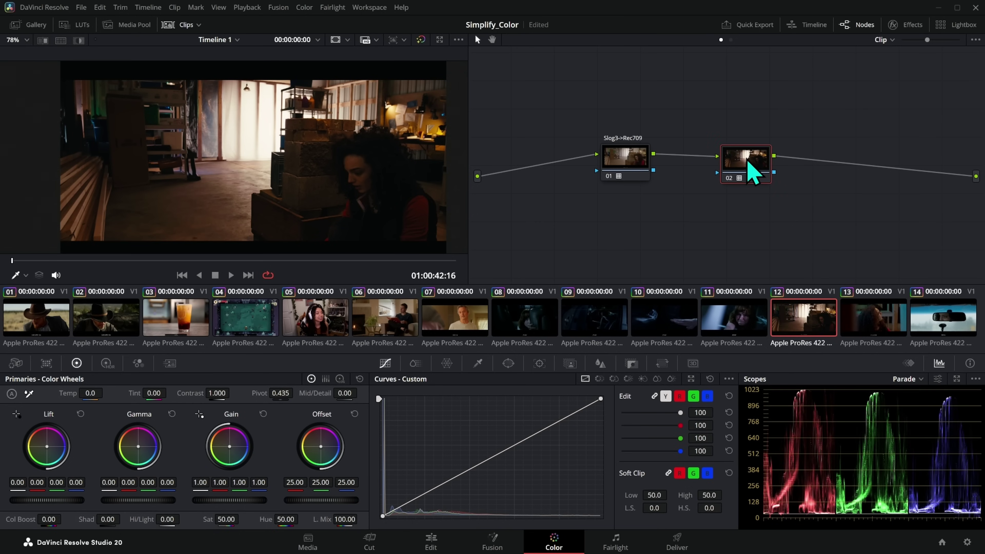
{"action": "key", "text": "shift+semicolon"}
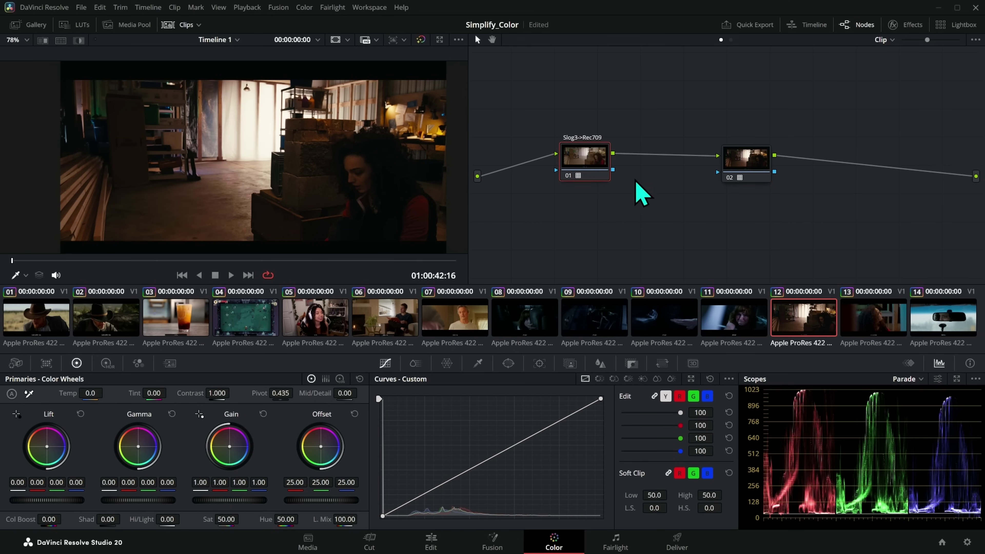
- Add a parallel node with a Color Space Transform from S-Gamut3.Cine/S-Log3 to Cineon Film Log
{"action": "key", "text": "alt+p"}
{"action": "left_click", "coordinate": [909, 25]}
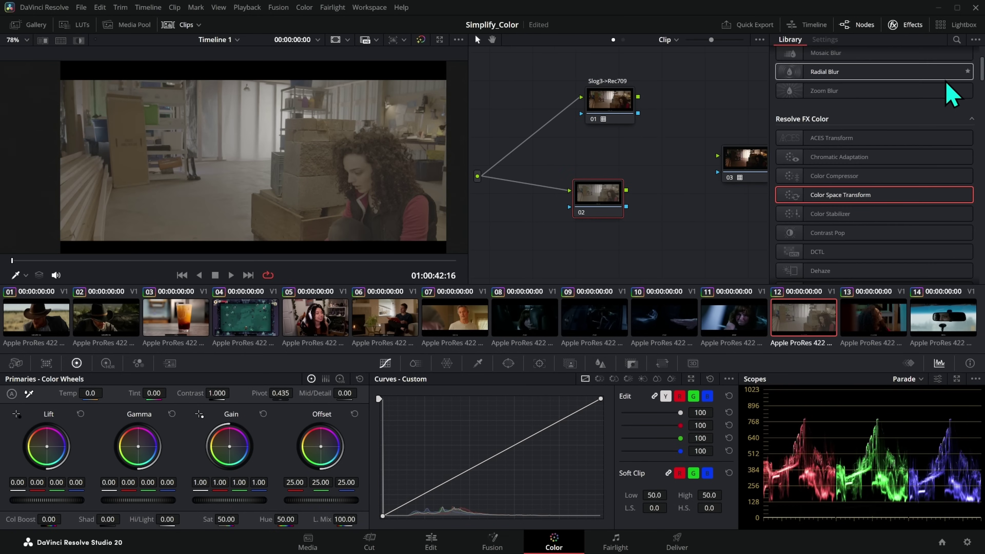
{"action": "left_click_drag", "start_coordinate": [840, 195], "coordinate": [600, 193]}
{"action": "left_click", "coordinate": [885, 85]}
{"action": "left_click", "coordinate": [891, 99]}
{"action": "left_click", "coordinate": [888, 98]}
{"action": "scroll", "coordinate": [941, 198], "scroll_direction": "down", "scroll_amount": 5}
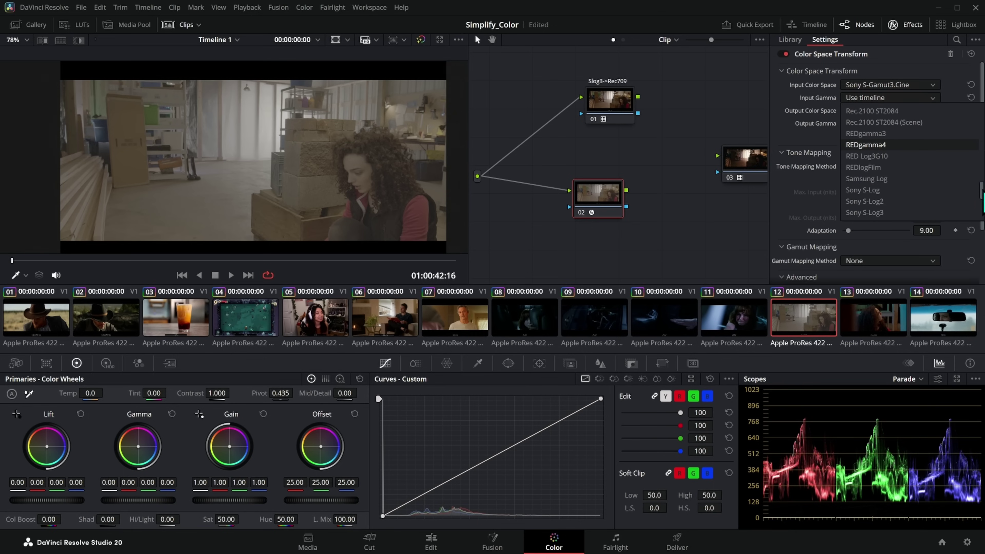
{"action": "left_click", "coordinate": [888, 214]}
{"action": "left_click", "coordinate": [915, 123]}
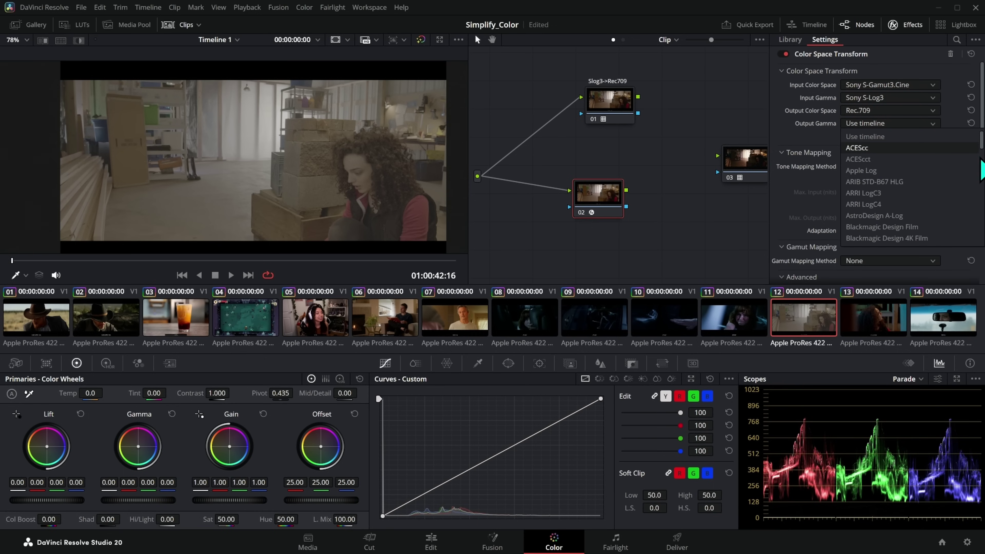
{"action": "scroll", "coordinate": [904, 211], "scroll_direction": "down", "scroll_amount": 3}
{"action": "left_click", "coordinate": [897, 206]}
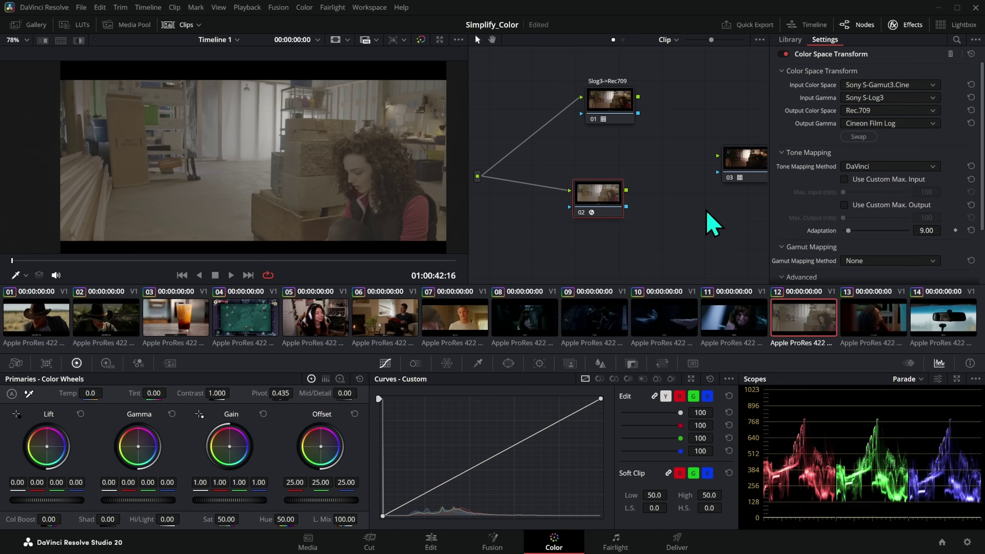
- Connect the new node's output into node 03 and reposition node 03 in the graph
{"action": "left_click_drag", "start_coordinate": [626, 190], "coordinate": [718, 156]}
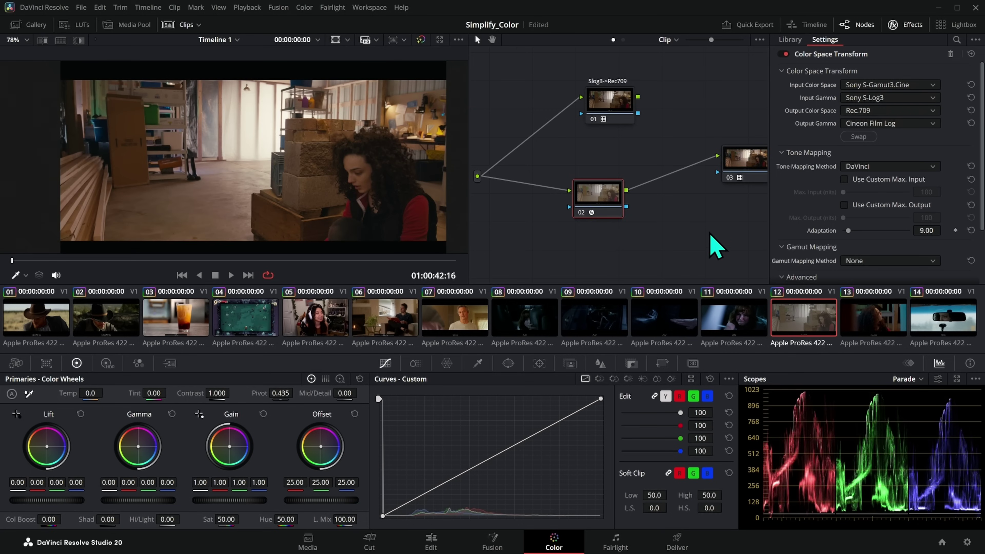
{"action": "scroll", "coordinate": [690, 235], "scroll_direction": "right", "scroll_amount": 3}
{"action": "left_click", "coordinate": [685, 172]}
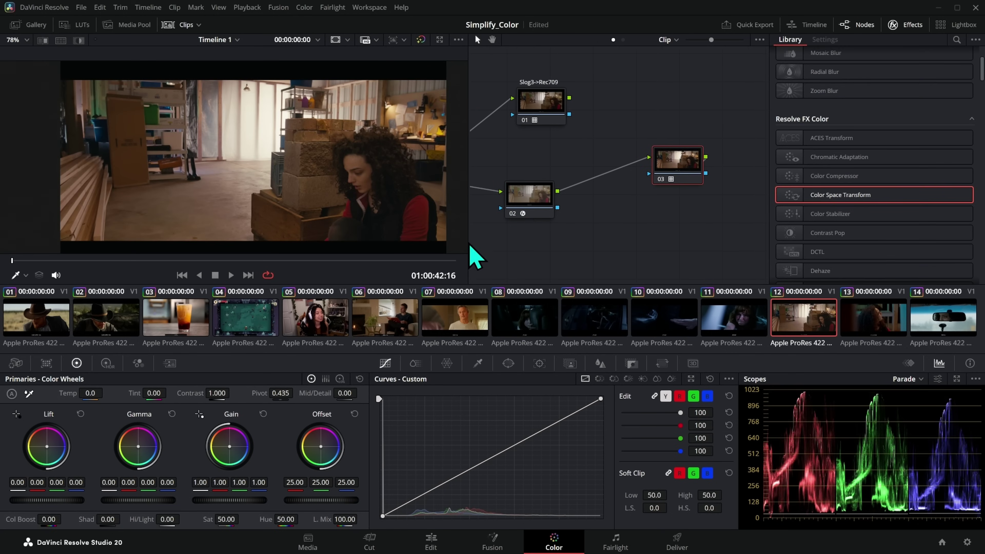
{"action": "left_click_drag", "start_coordinate": [661, 172], "coordinate": [622, 189]}
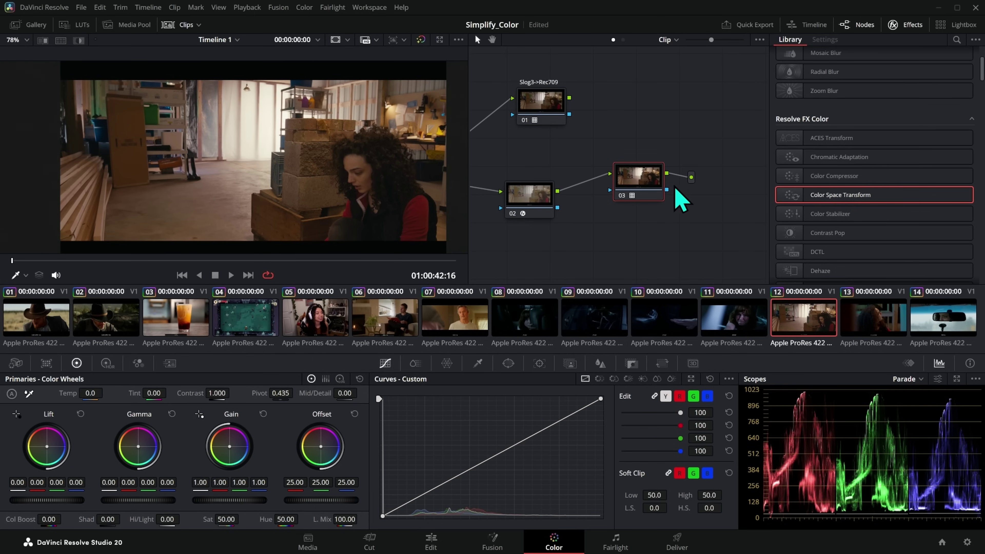
- Hide the effects library, align node 03 with node 02, and save the Simplify_Color project
{"action": "key", "text": "ctrl+shift+e"}
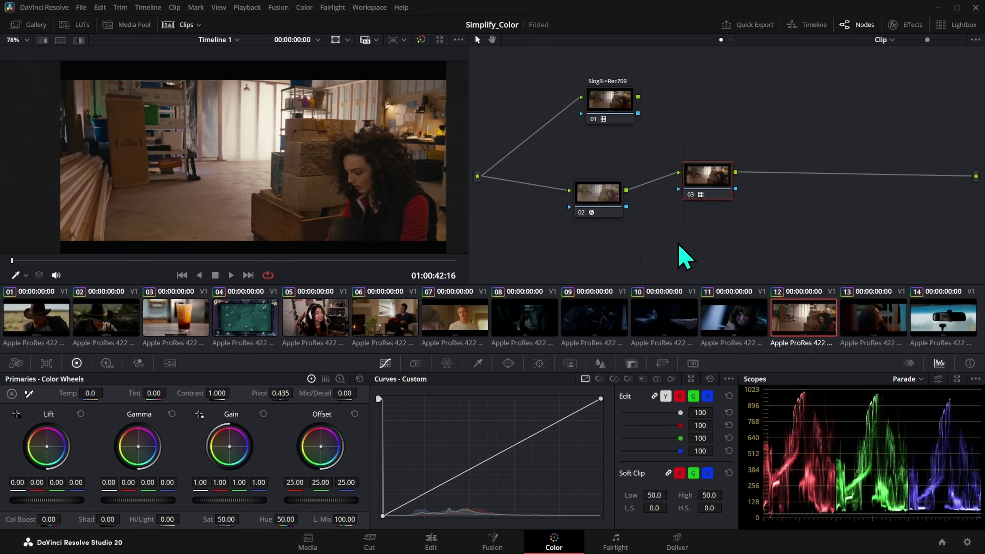
{"action": "left_click_drag", "start_coordinate": [701, 198], "coordinate": [698, 215]}
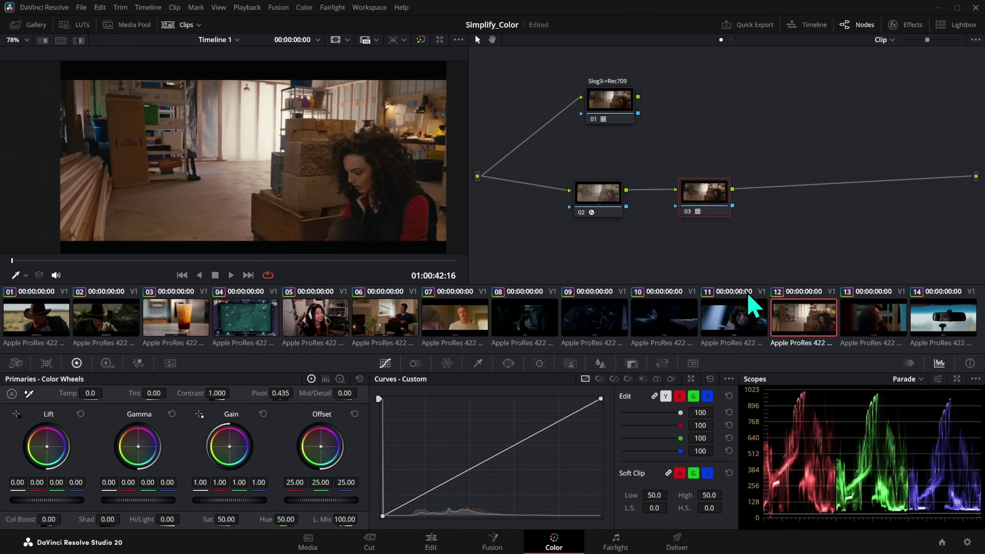
{"action": "key", "text": "ctrl+s"}
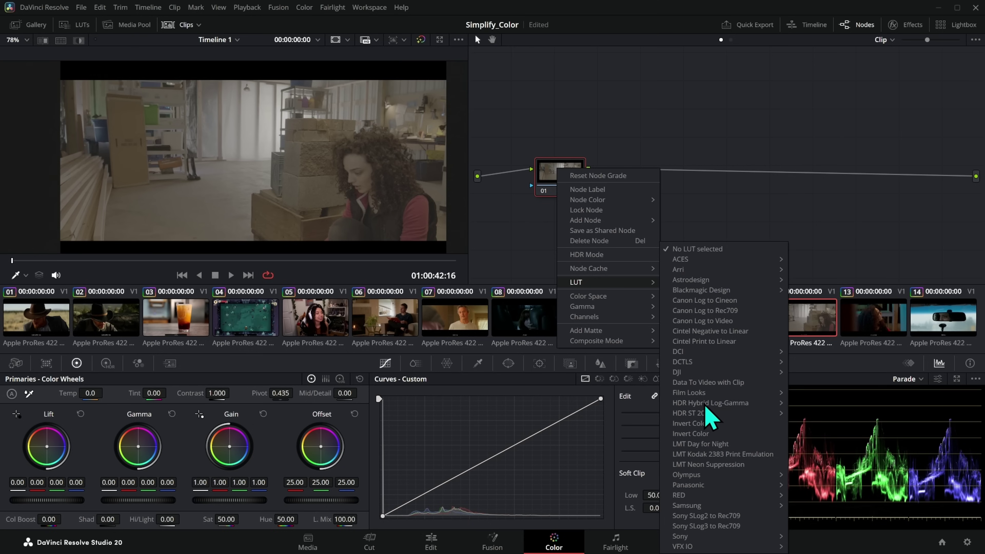
- Move node 01 further left and label it 'LUT -> DWG'
{"action": "mouse_move", "coordinate": [715, 405]}
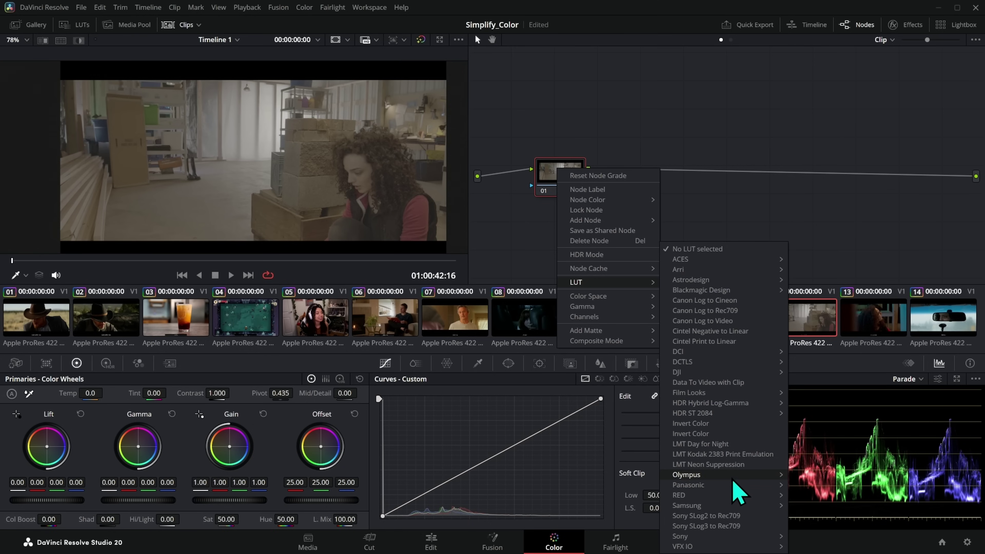
{"action": "left_click", "coordinate": [663, 133]}
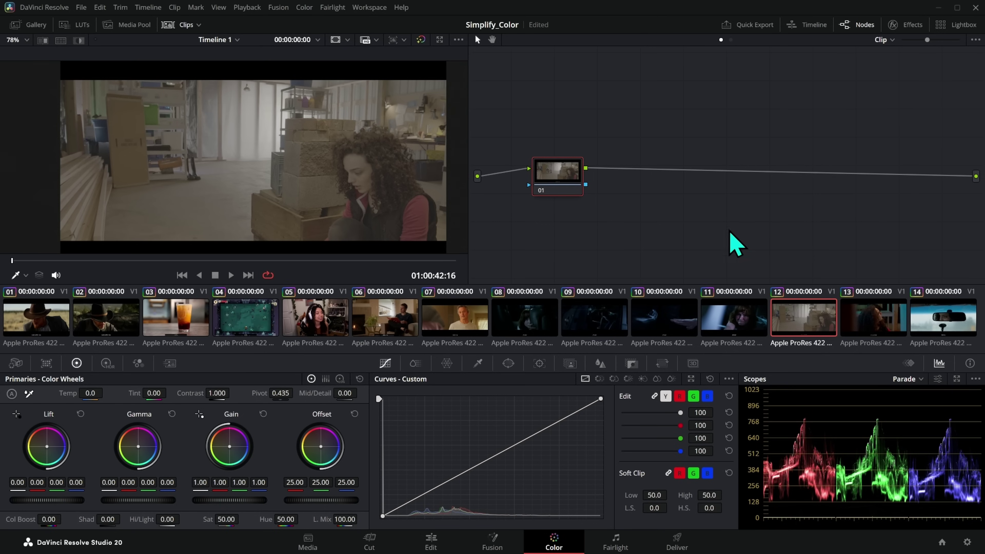
{"action": "left_click_drag", "start_coordinate": [555, 187], "coordinate": [535, 190]}
{"action": "right_click", "coordinate": [543, 187]}
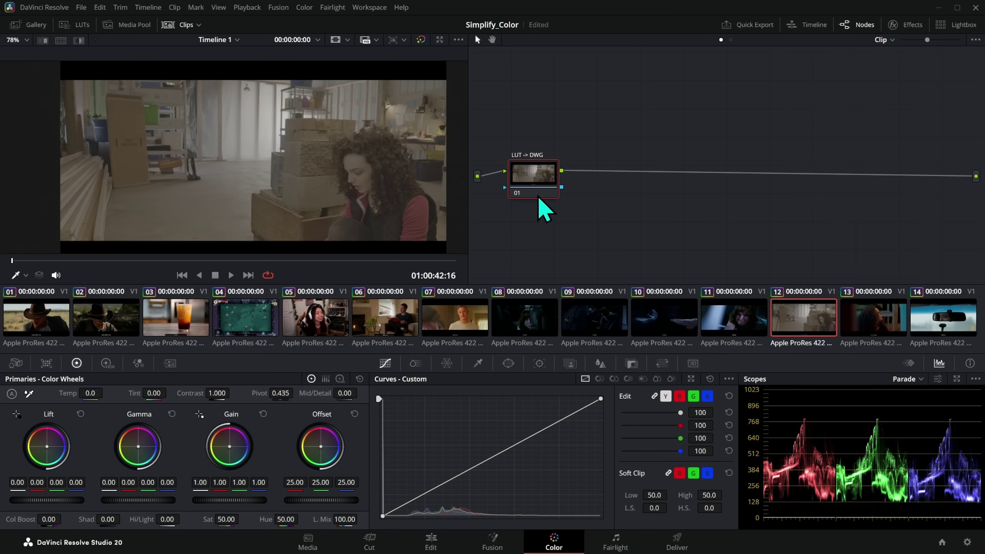
- Add serial nodes 02 and 03, label node 03 'DWG-Rec709', and save
{"action": "key", "text": "alt+s"}
{"action": "left_click_drag", "start_coordinate": [664, 192], "coordinate": [673, 192]}
{"action": "key", "text": "alt+s"}
{"action": "left_click_drag", "start_coordinate": [797, 202], "coordinate": [805, 193]}
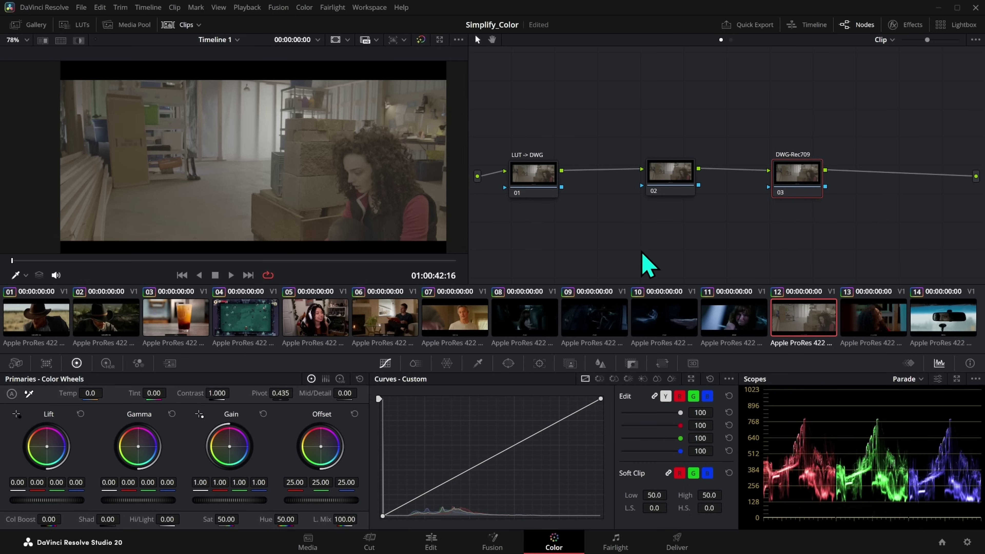
{"action": "left_click", "coordinate": [533, 175]}
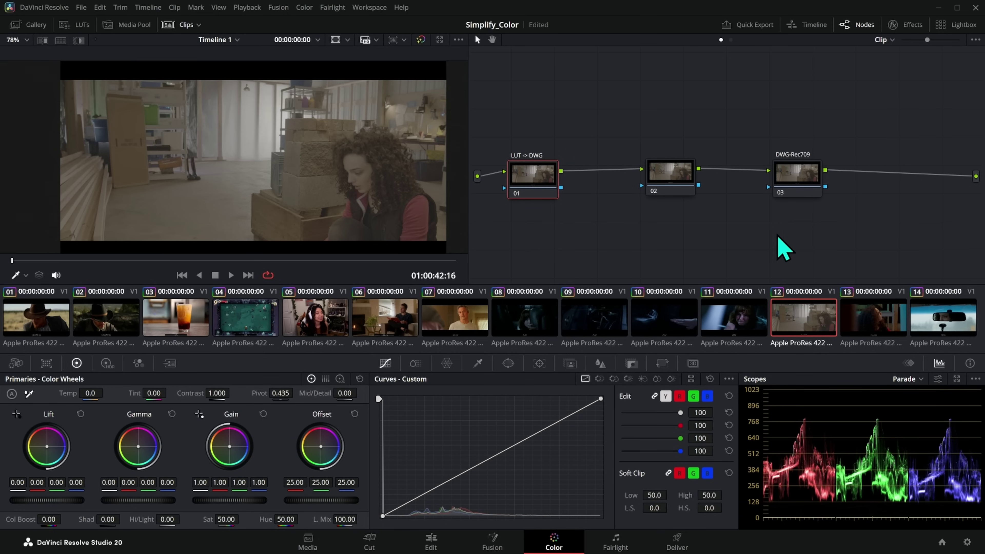
{"action": "left_click", "coordinate": [793, 186]}
{"action": "key", "text": "ctrl+s"}
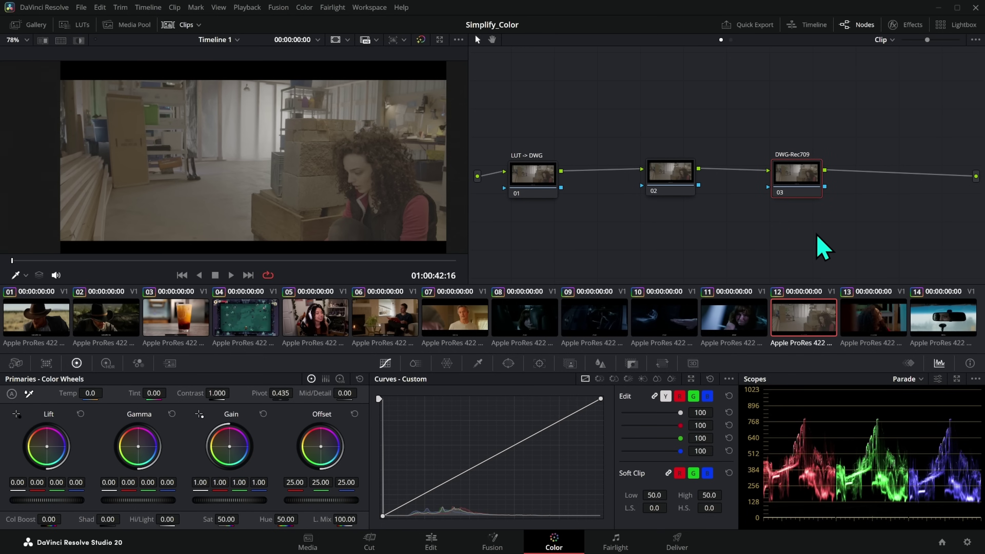
- Set the project's color science to DaVinci YRGB Color Managed
{"action": "key", "text": "shift+9"}
{"action": "left_click", "coordinate": [547, 113]}
{"action": "left_click", "coordinate": [547, 127]}
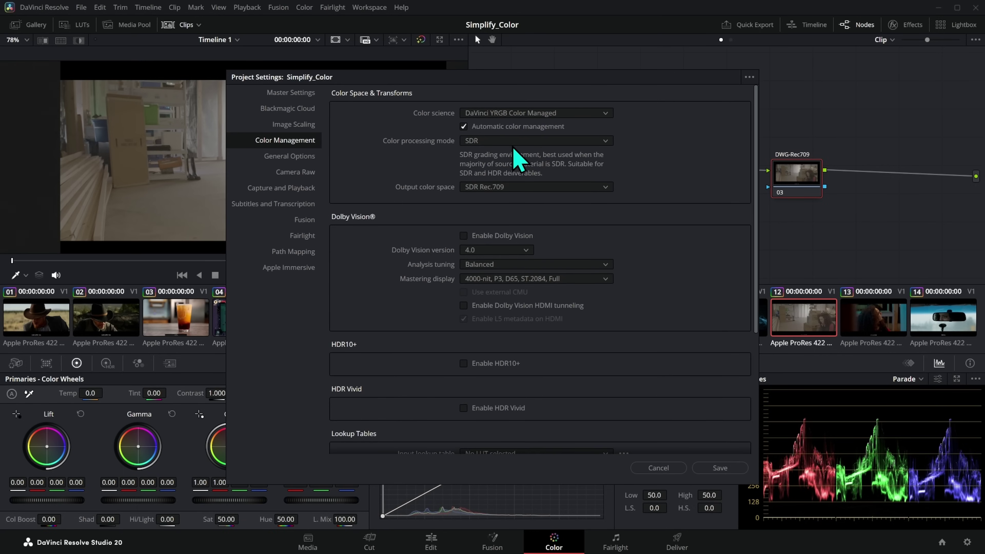
- Toggle automatic color management and save settings, then circle and underline REC.709 CONV. in red in Miro
{"action": "left_click", "coordinate": [516, 127]}
{"action": "key", "text": "Return"}
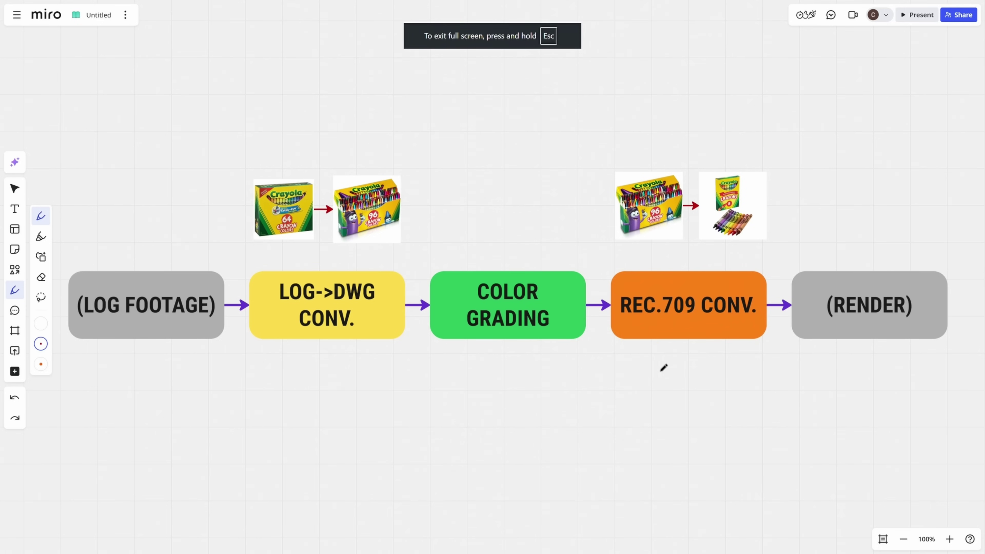
{"action": "mouse_move", "coordinate": [607, 267]}
{"action": "left_mouse_down"}
{"action": "mouse_move", "coordinate": [660, 252]}
{"action": "mouse_move", "coordinate": [594, 341]}
{"action": "mouse_move", "coordinate": [648, 389]}
{"action": "mouse_move", "coordinate": [725, 380]}
{"action": "left_mouse_up"}
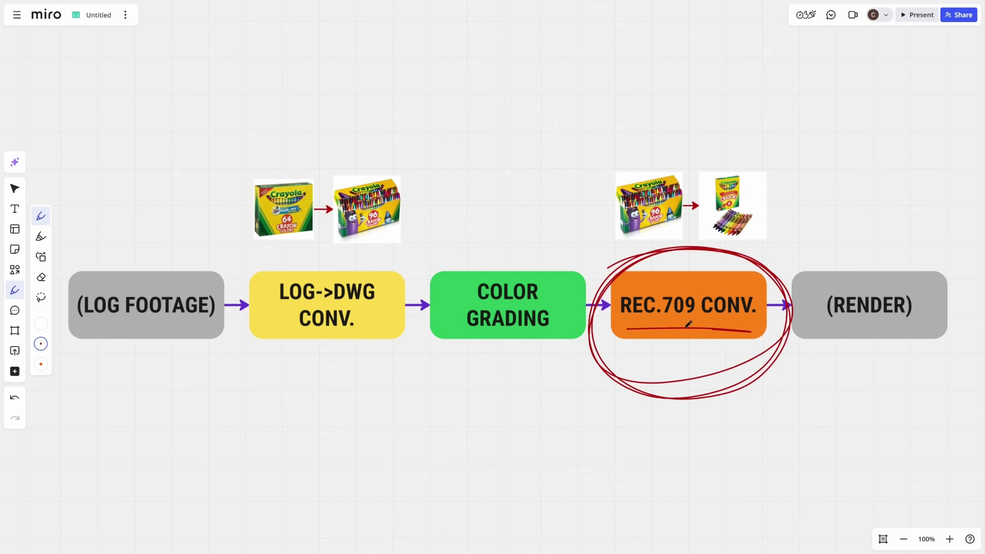
{"action": "left_click_drag", "start_coordinate": [344, 378], "coordinate": [604, 362]}
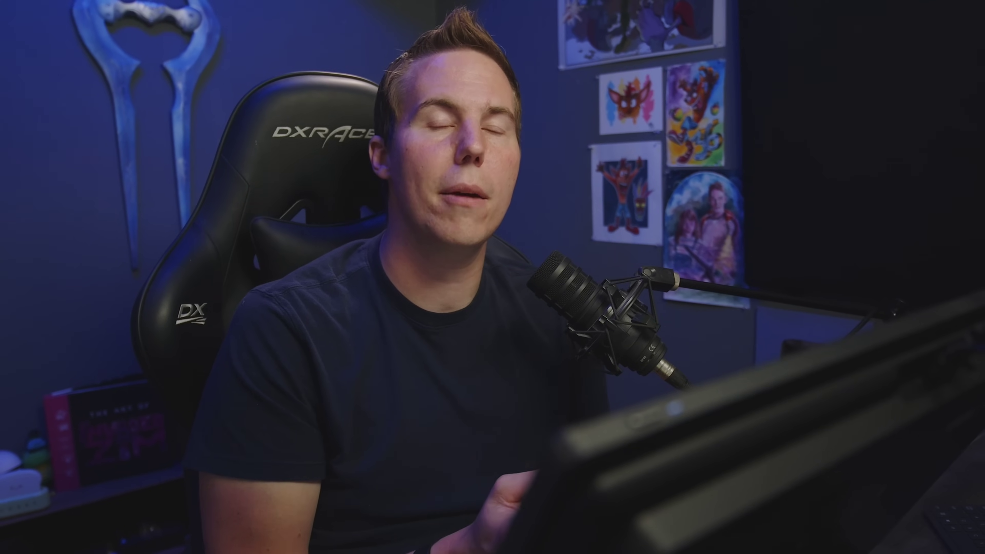